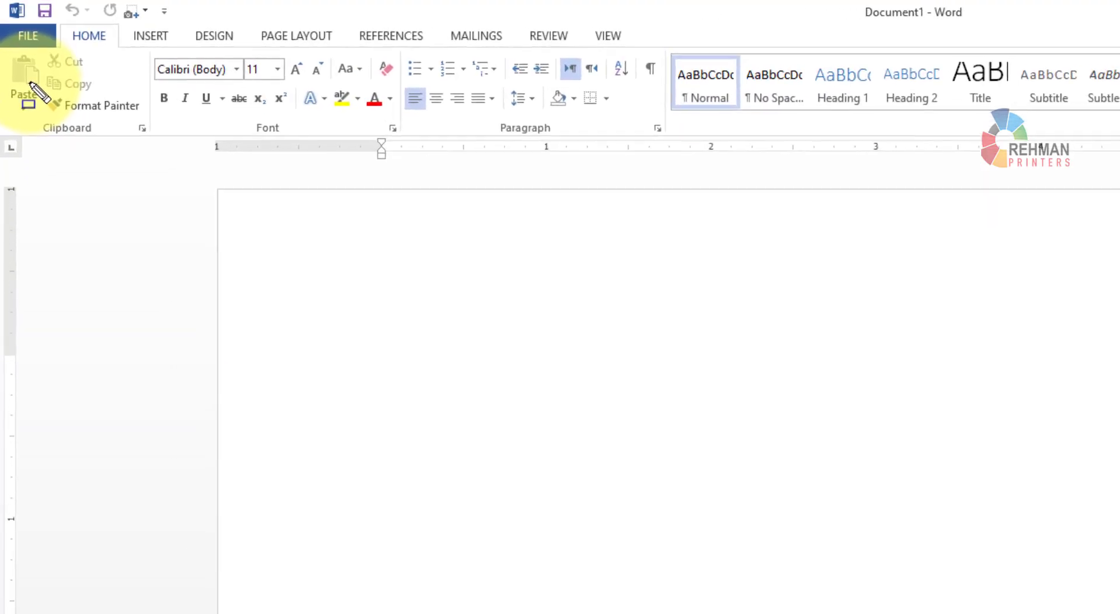
- Start Microsoft Word with a new blank document, Document1
drag(32, 93, 178, 140)
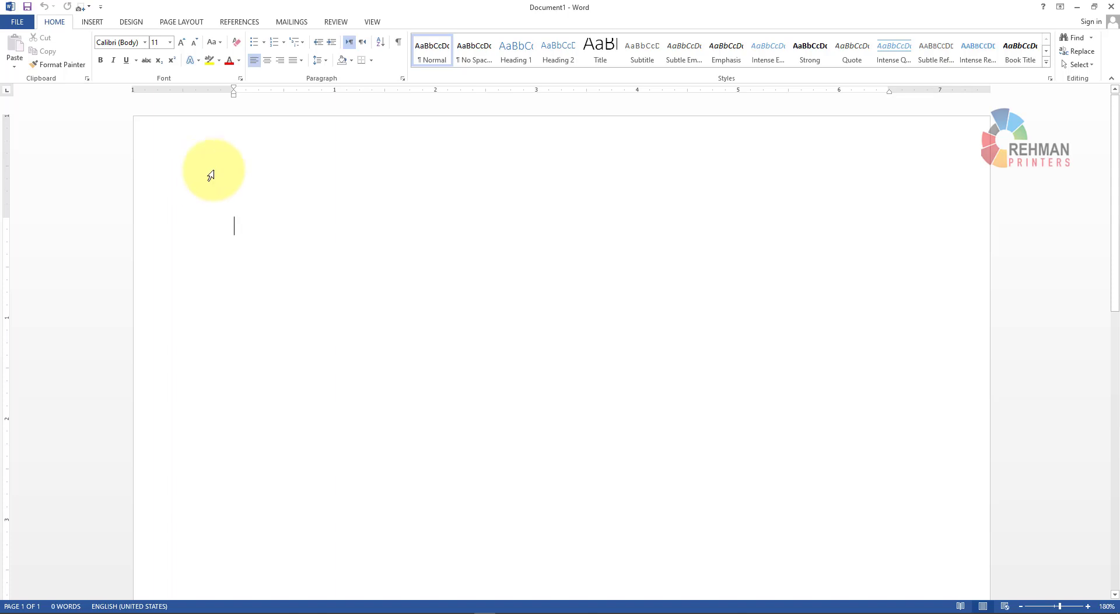
- Enter =rand(1) on the blank page to generate a 47-word sample paragraph about video
click(352, 203)
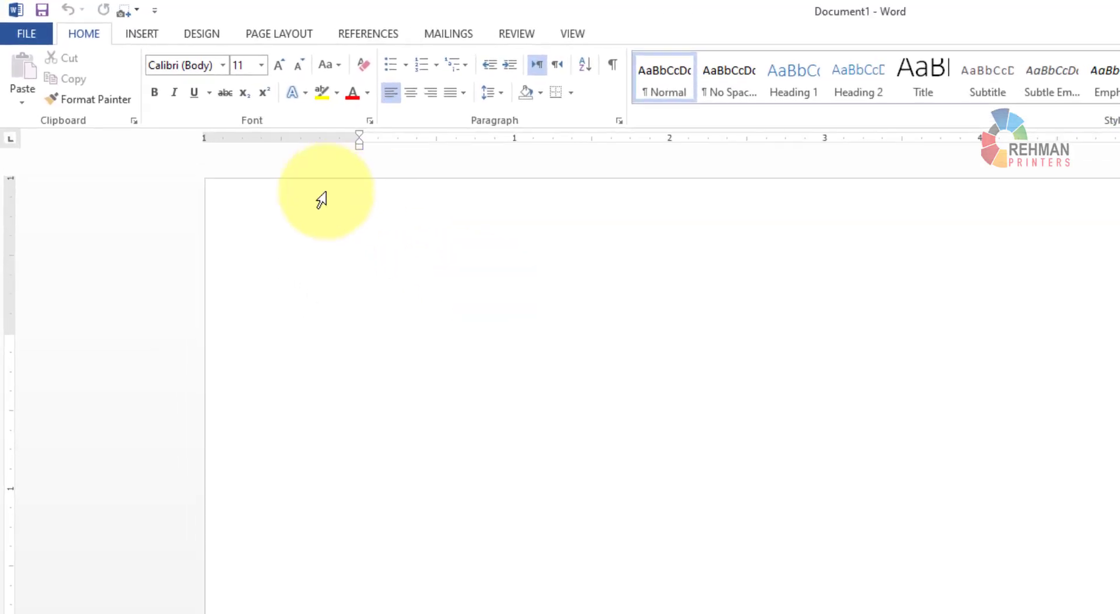
click(109, 106)
text(=rand()
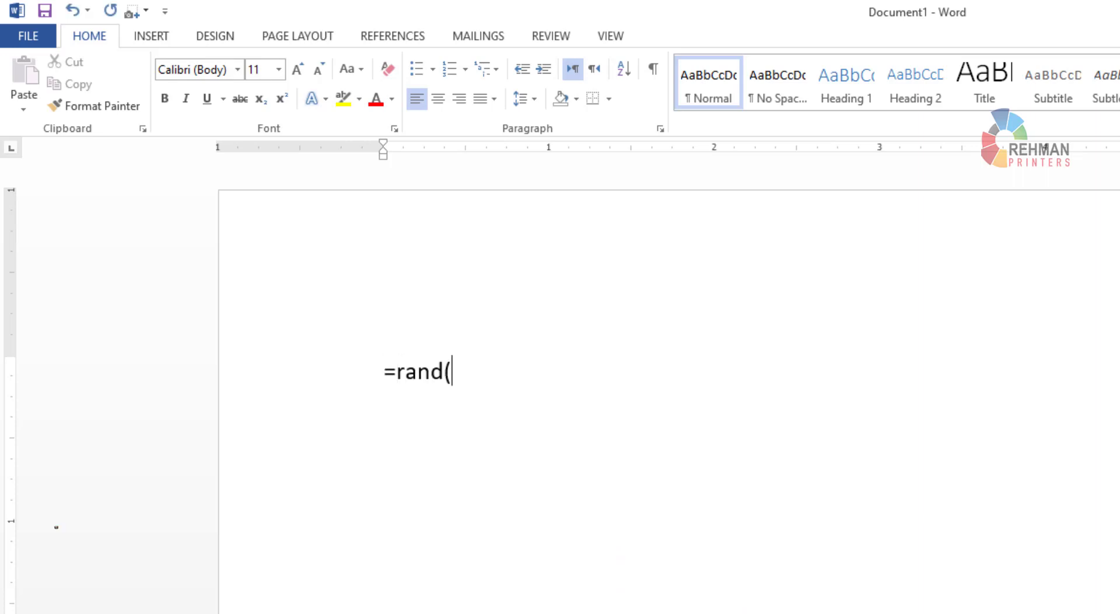
text(1)
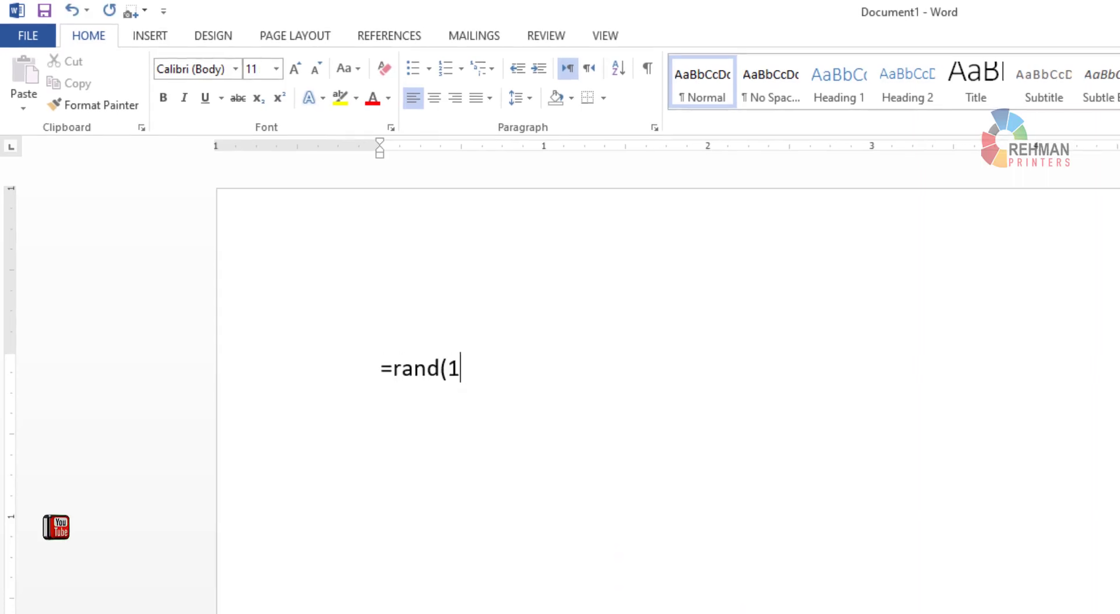
text())
key(Return)
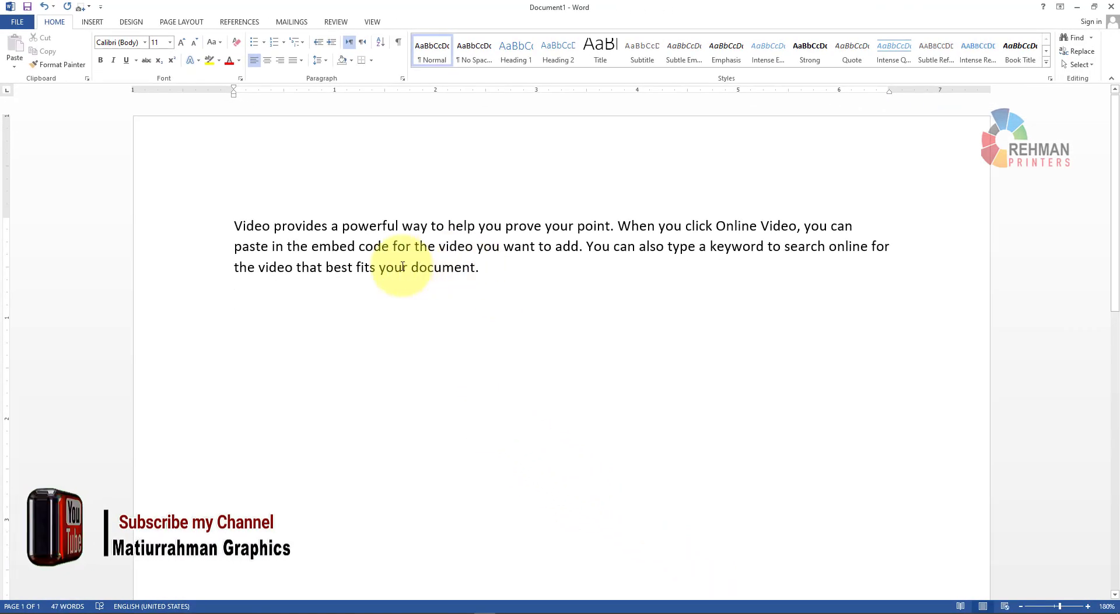
- Enlarge the paragraph's opening words two sizes and color them red
drag(234, 225, 400, 226)
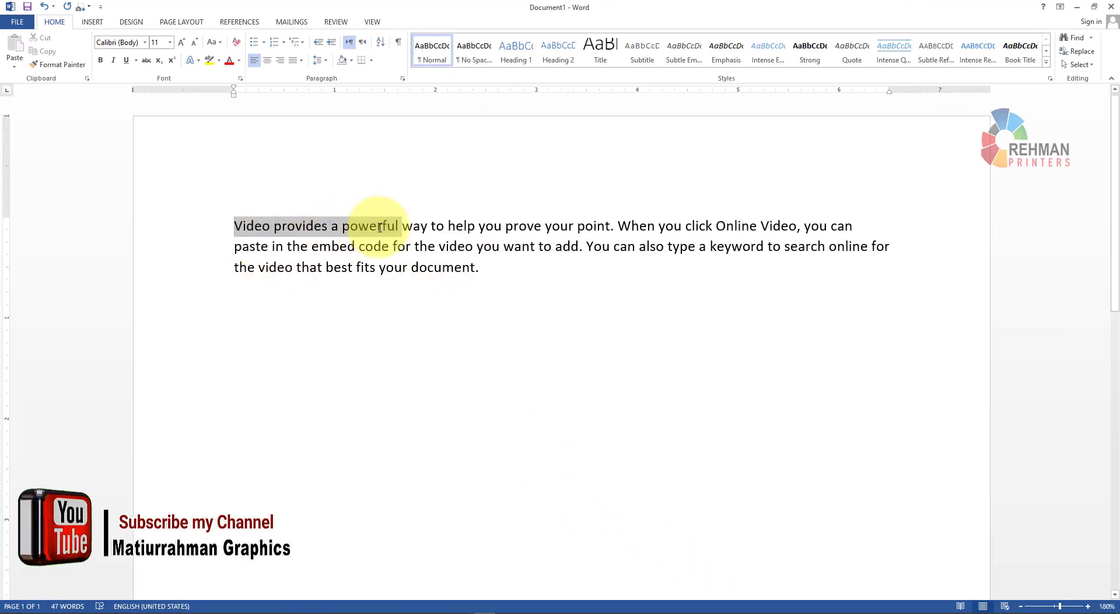
key(ctrl+bracketright)
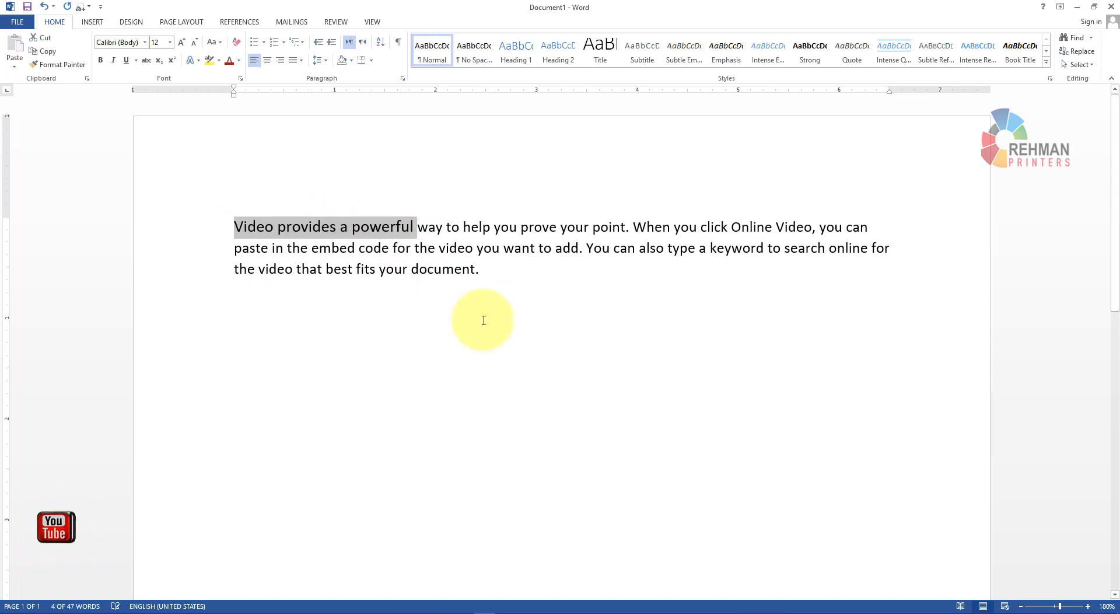
key(ctrl+bracketright)
key(ctrl+bracketright)
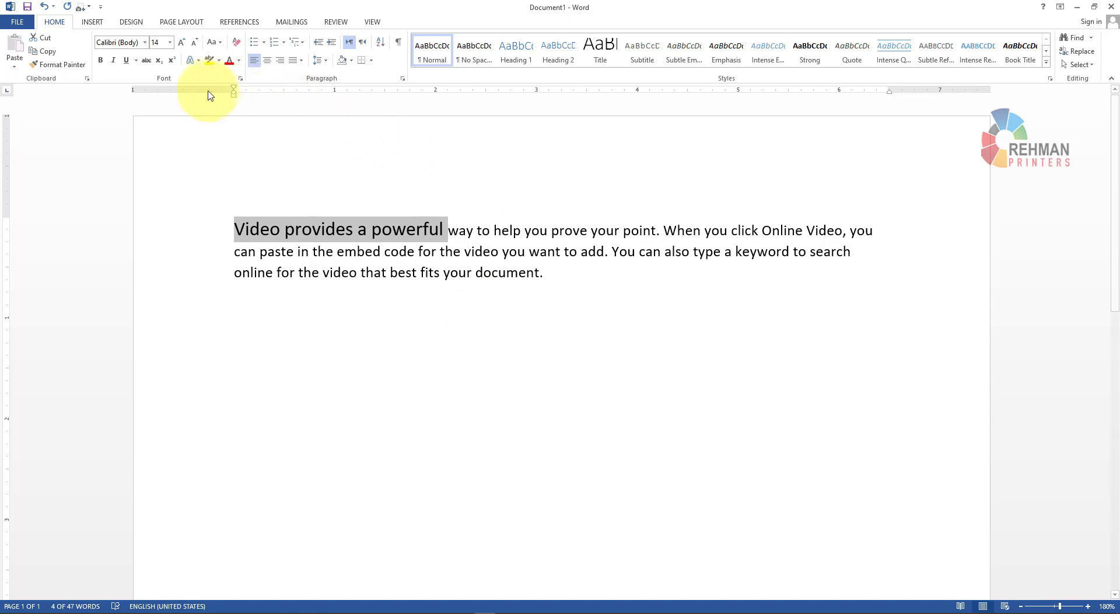
click(228, 65)
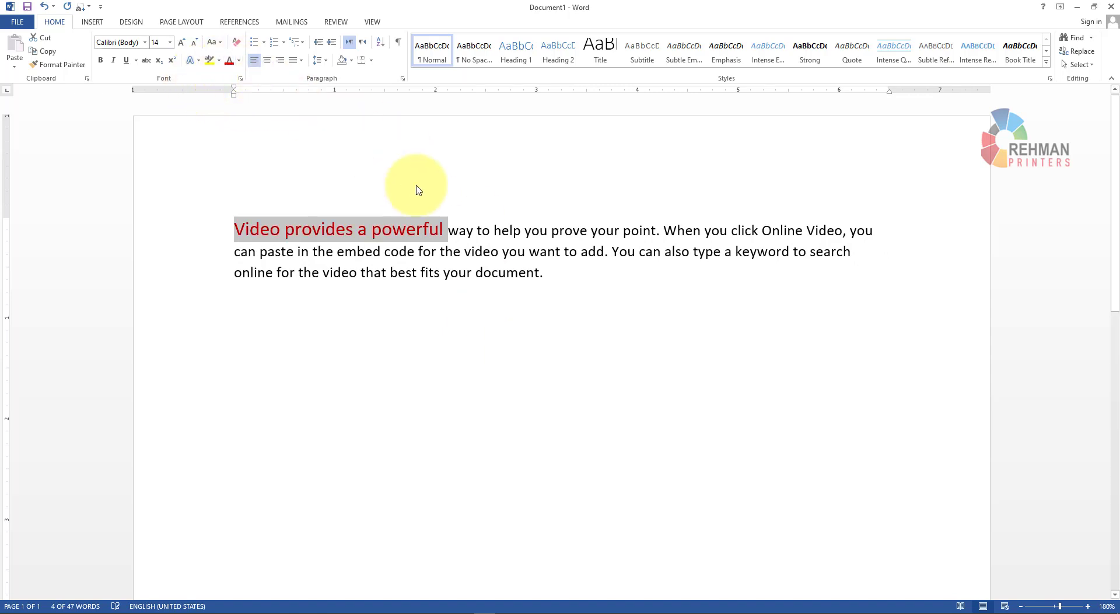
- Set the phrase 'you prove your' to Times New Roman at 13 pt
drag(531, 230, 599, 227)
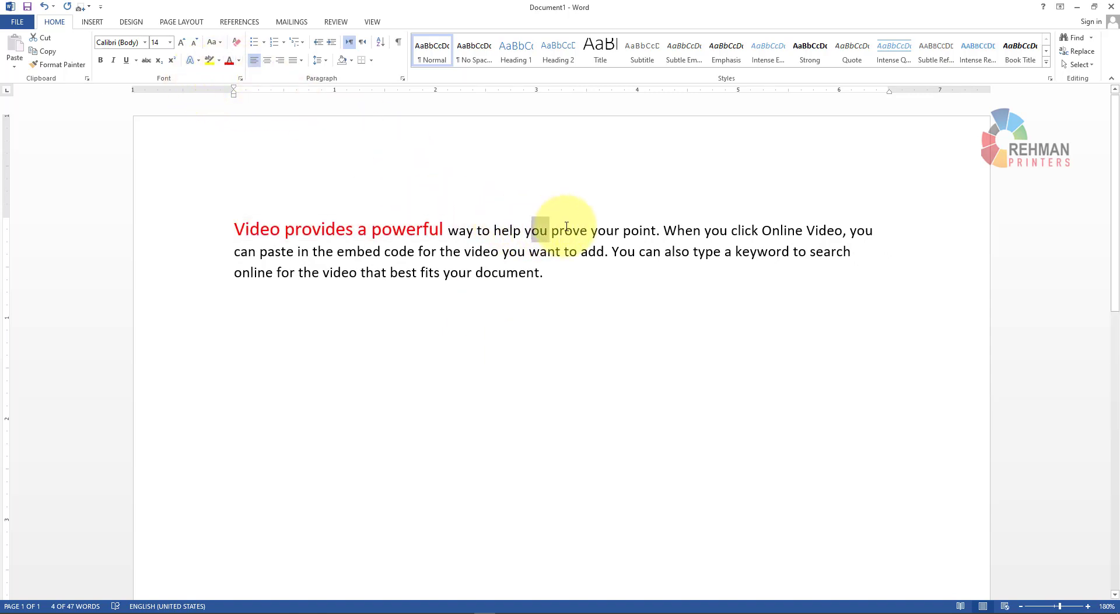
click(146, 48)
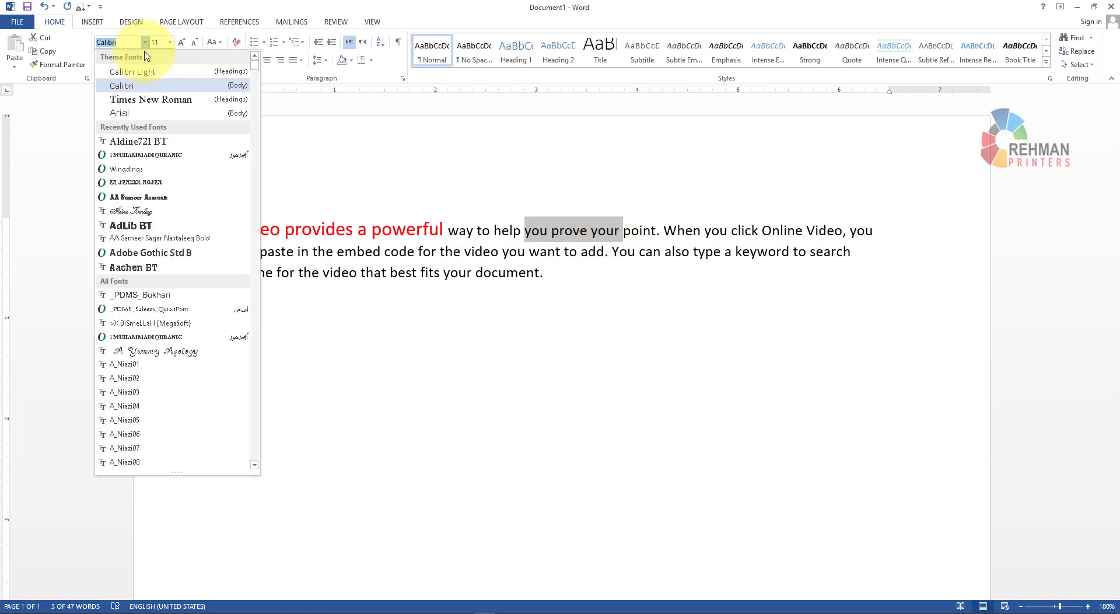
click(147, 100)
key(ctrl+bracketright)
key(ctrl+bracketright)
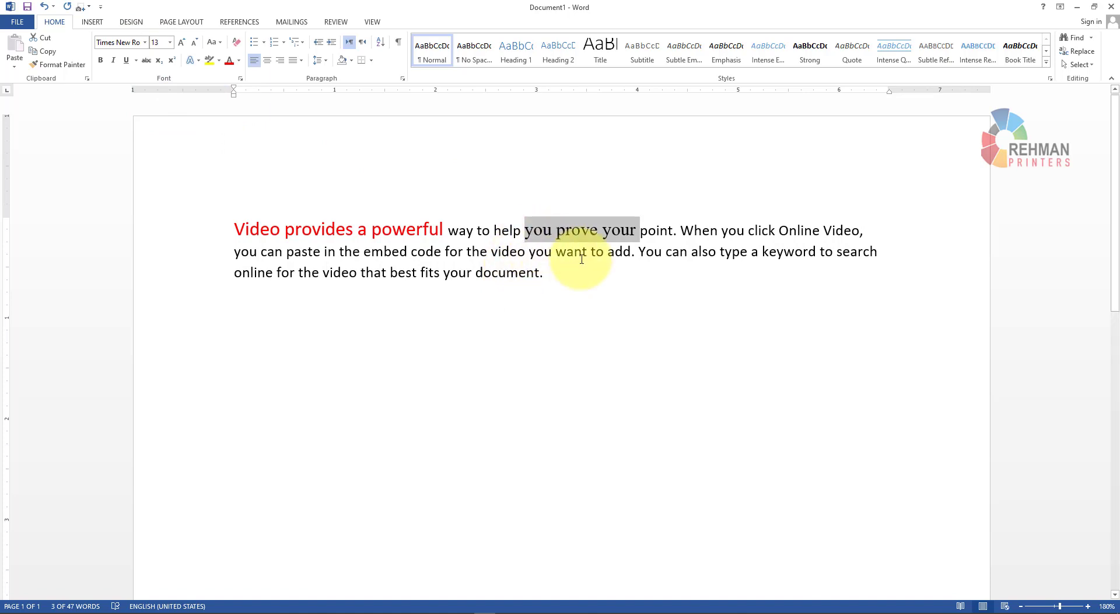
- Make the last sentence italic, bold, two sizes larger and blue, then start =rand(1) below
drag(544, 273, 298, 272)
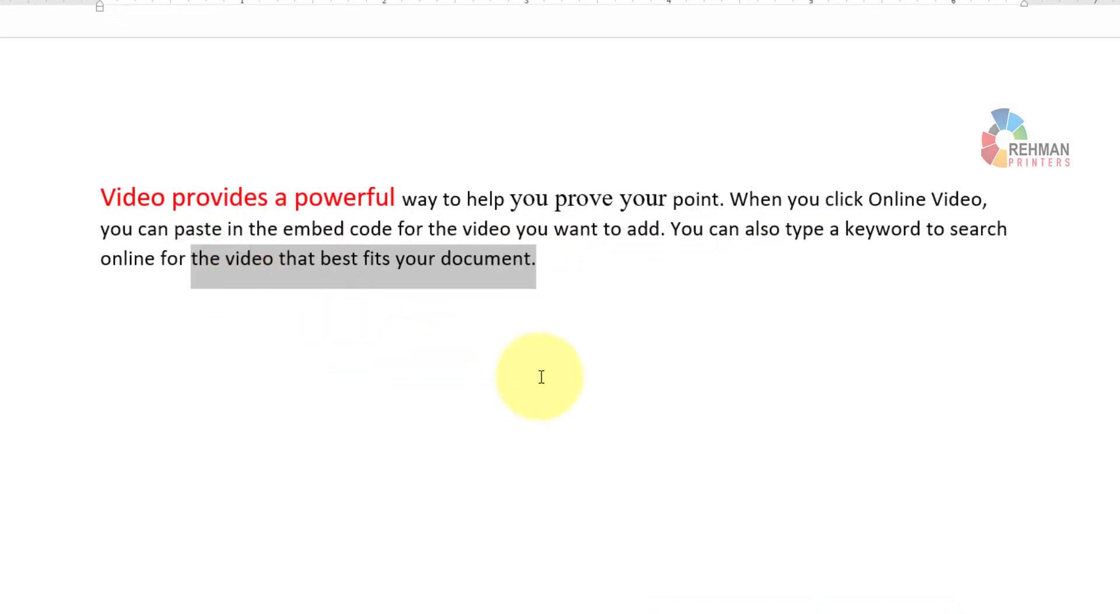
key(ctrl+i)
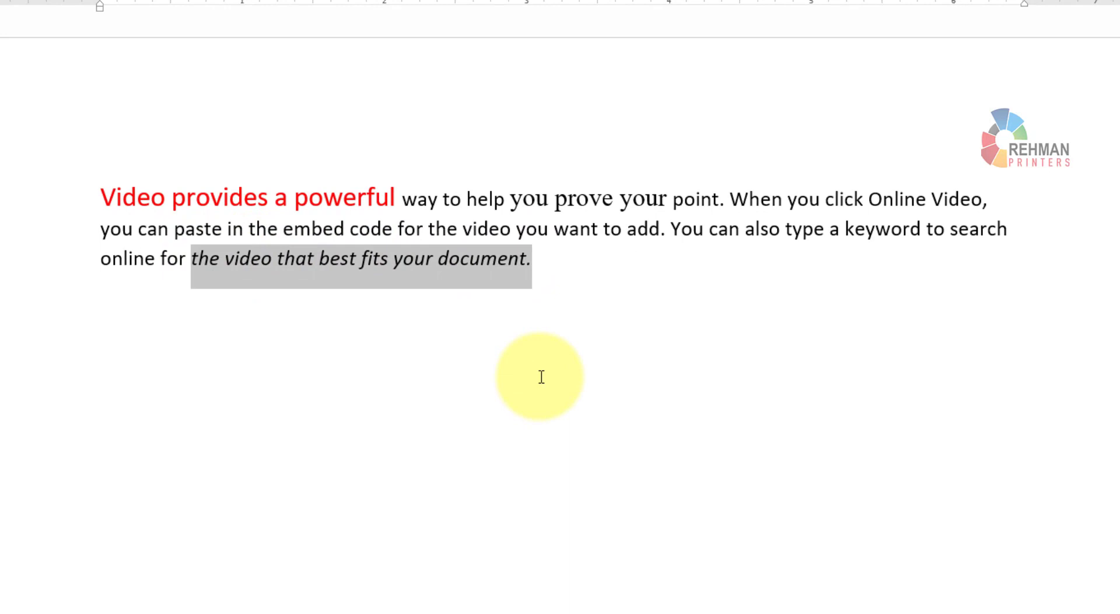
key(ctrl+bracketright)
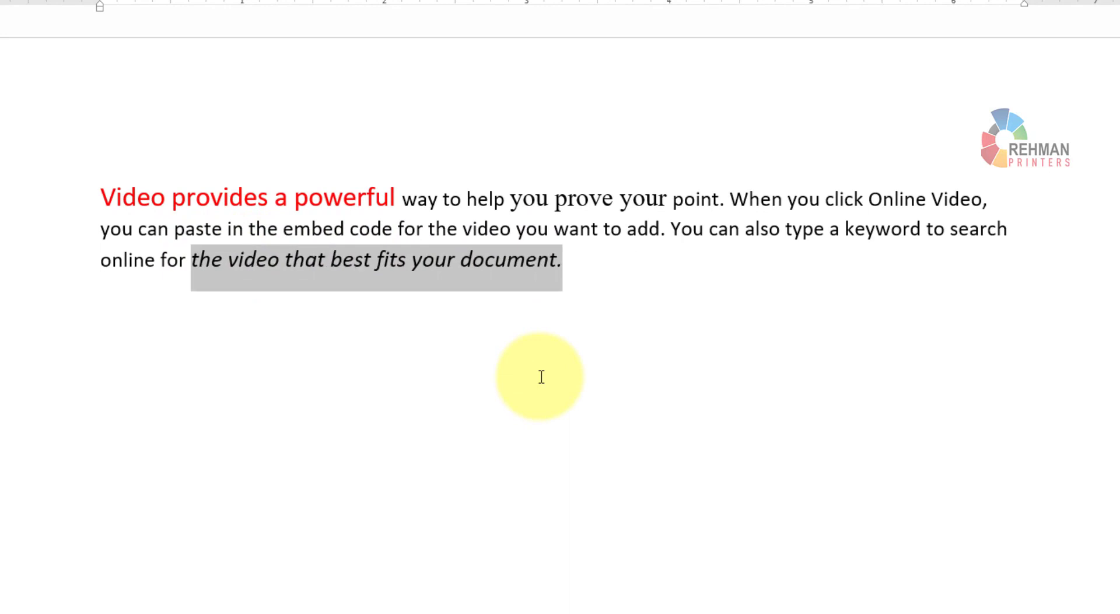
key(ctrl+bracketright)
key(ctrl+b)
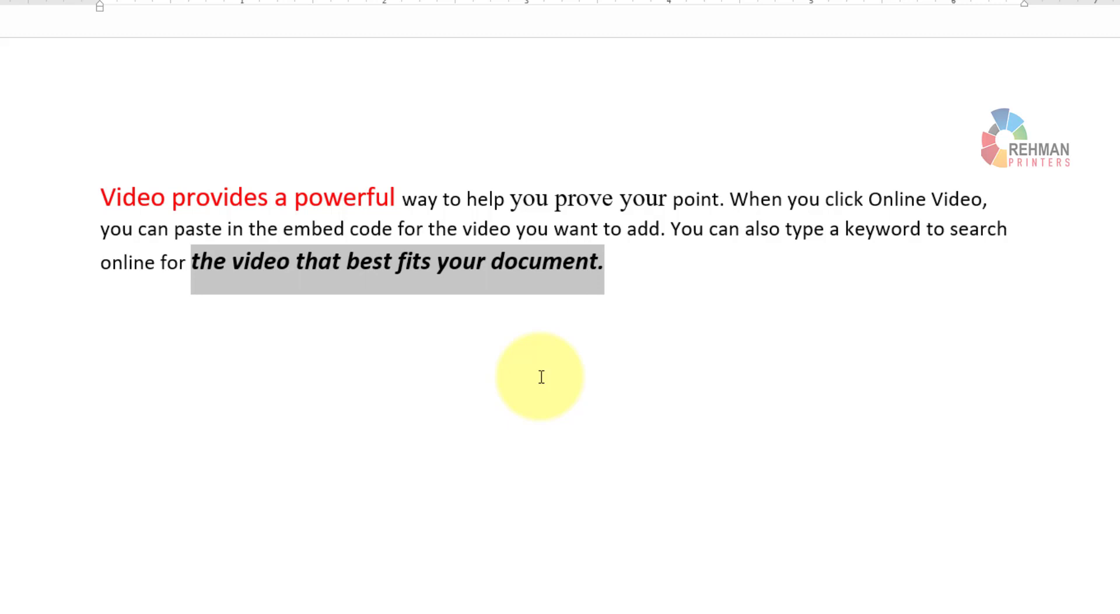
click(238, 60)
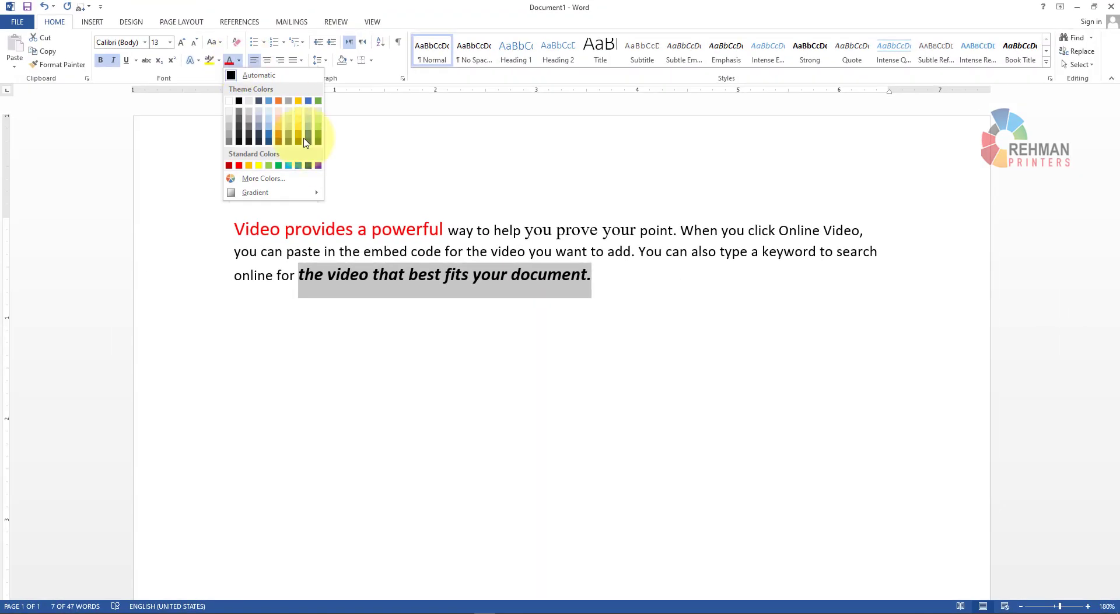
click(298, 166)
click(566, 420)
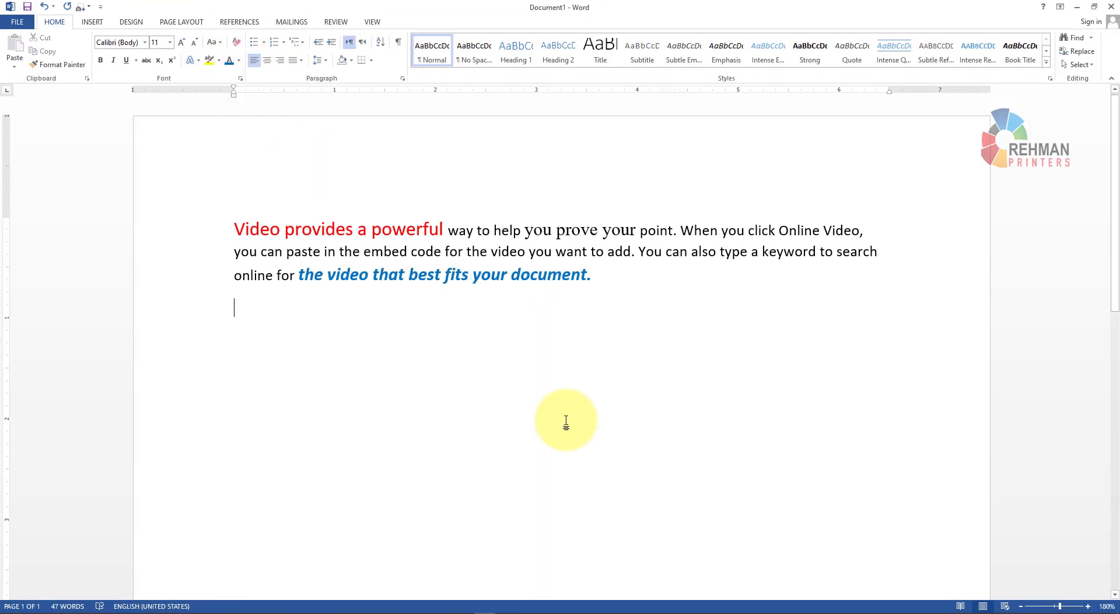
text(=rand()
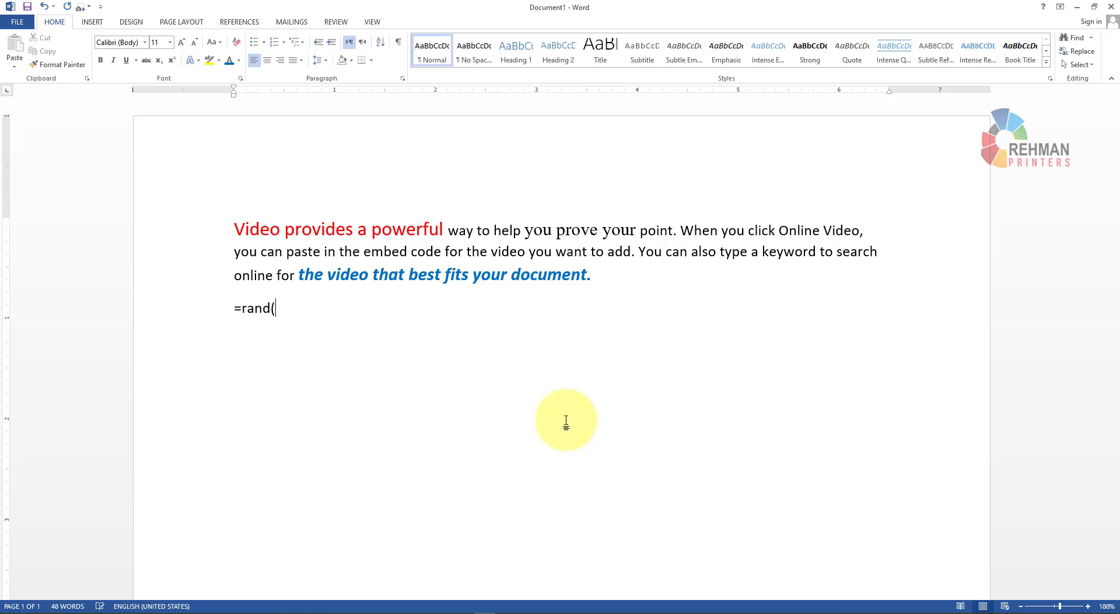
text(1))
- Add a second plain sample paragraph after an empty line, and select 'When you click Online Video, you can'
key(Return)
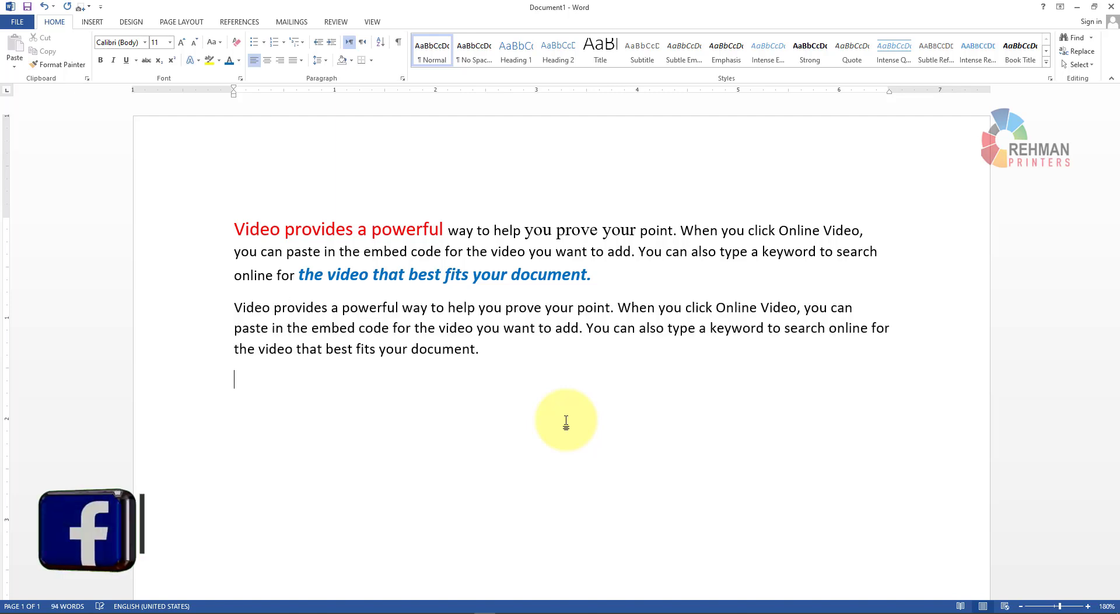
key(Return)
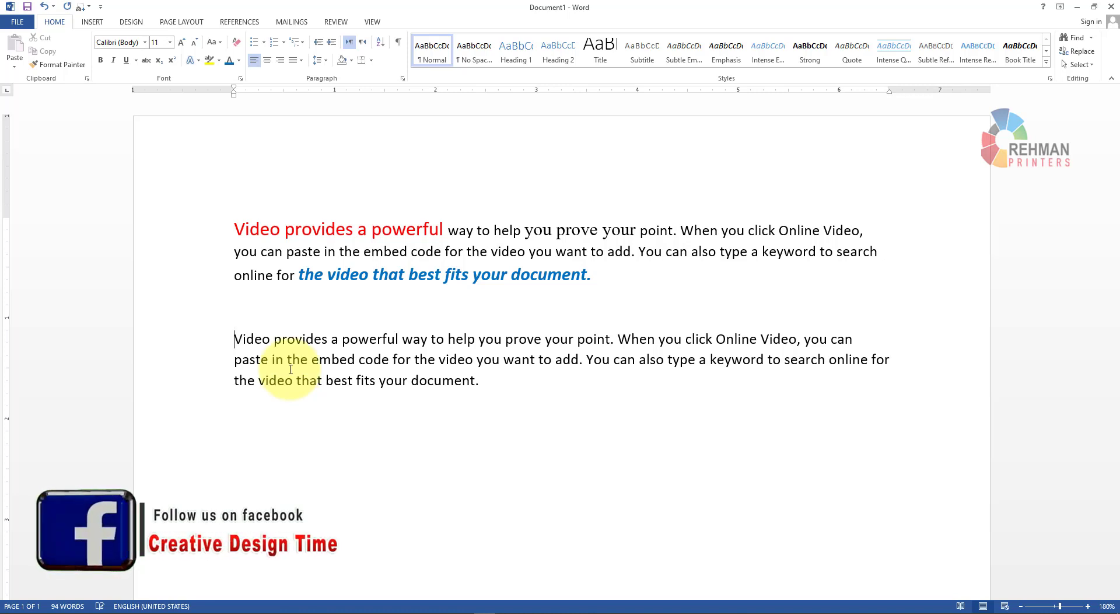
click(569, 360)
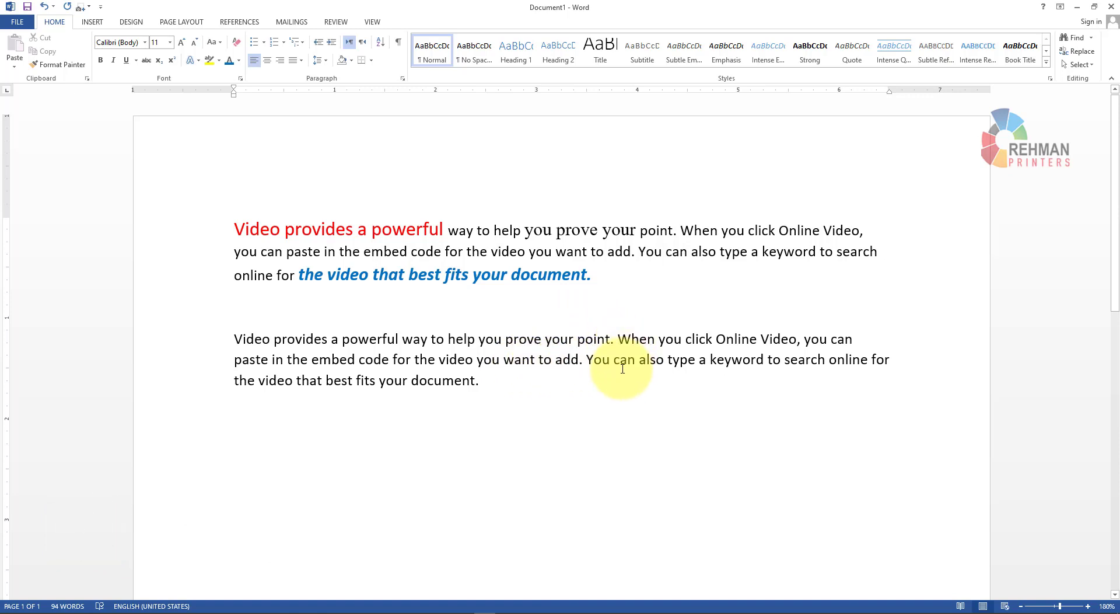
drag(617, 338, 855, 340)
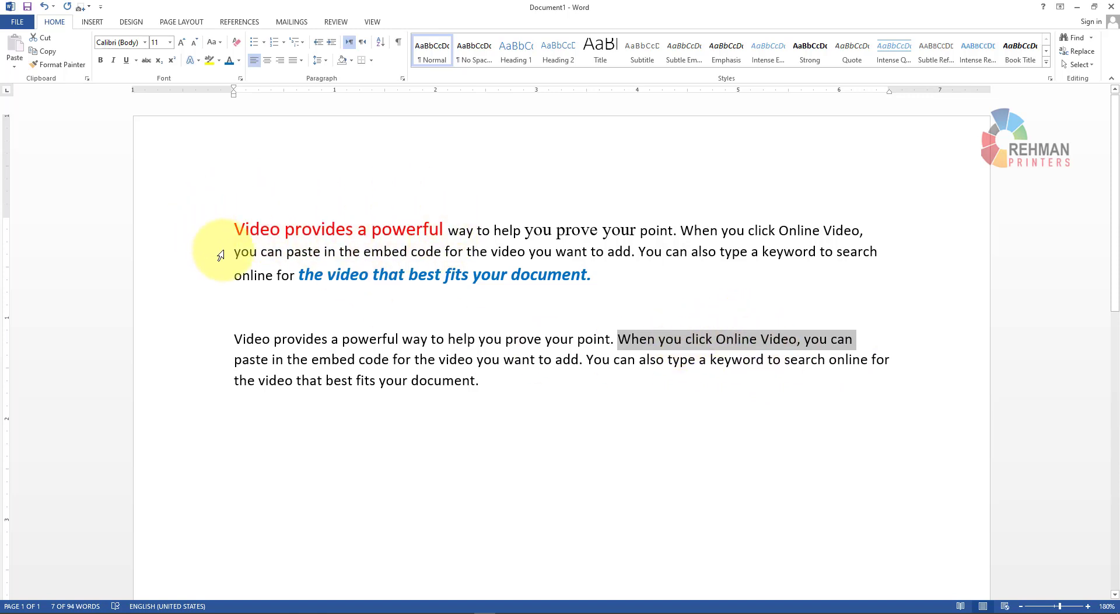
- Use Format Painter to copy the red 14 pt styling onto 'When you click Online Video, you can'
mouse_move(285, 230)
mouse_down()
mouse_move(435, 236)
mouse_move(286, 230)
mouse_up()
click(442, 231)
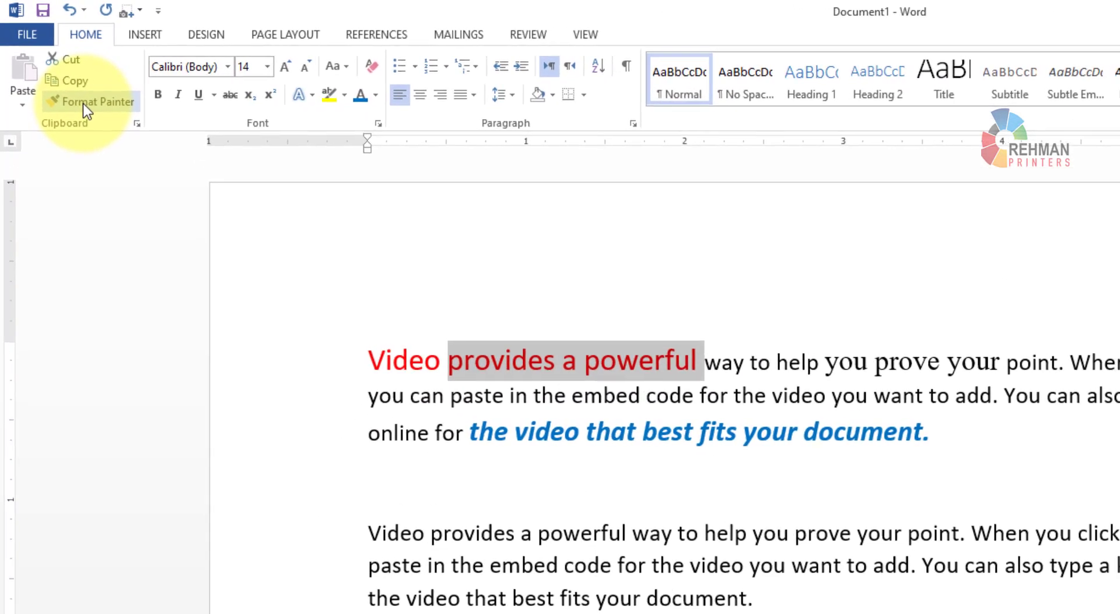
click(76, 89)
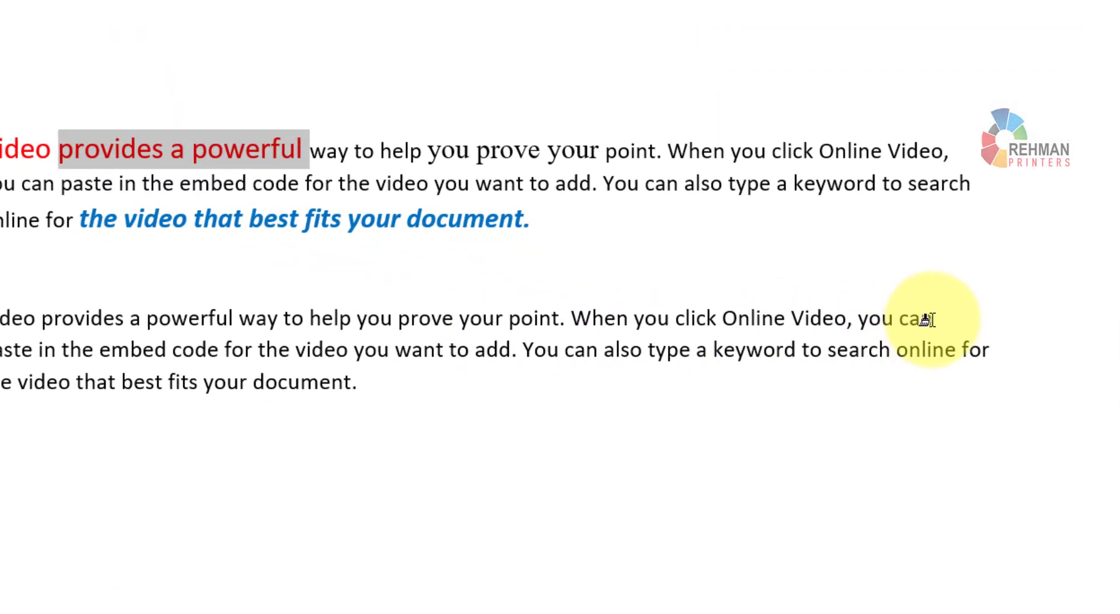
drag(927, 319, 634, 339)
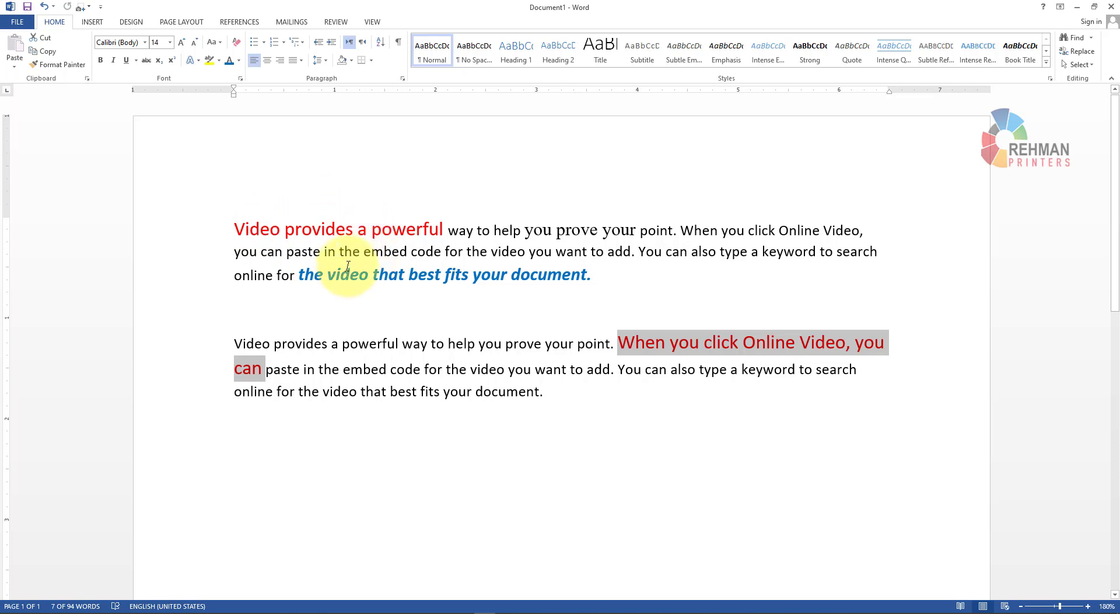
- Copy the blue bold italic styling of 'your document' onto 'best fits your document' with Format Painter
click(581, 276)
drag(566, 277, 484, 277)
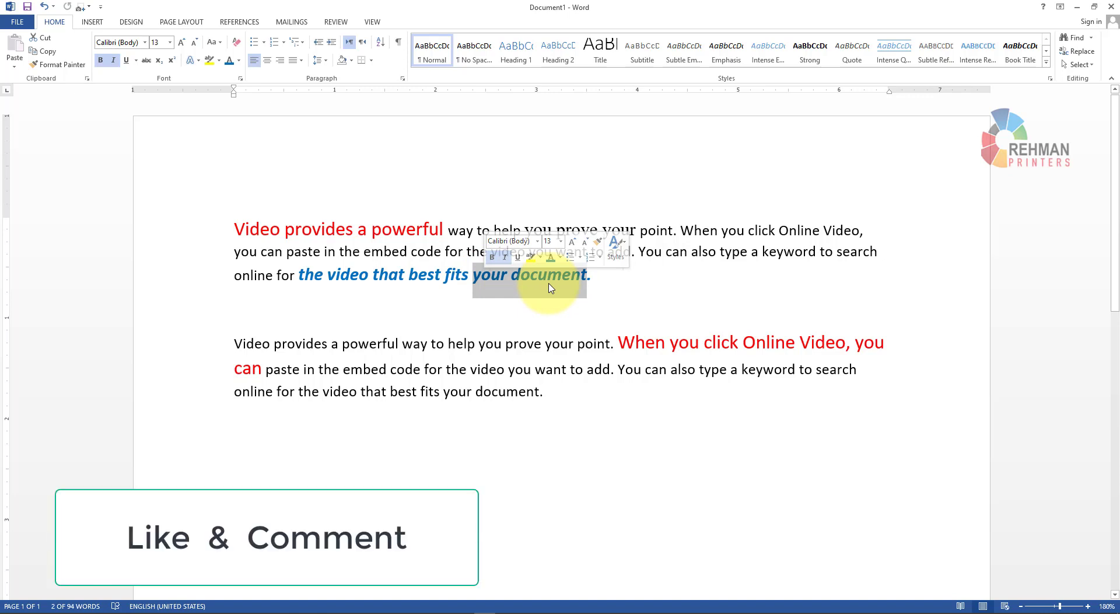
click(61, 66)
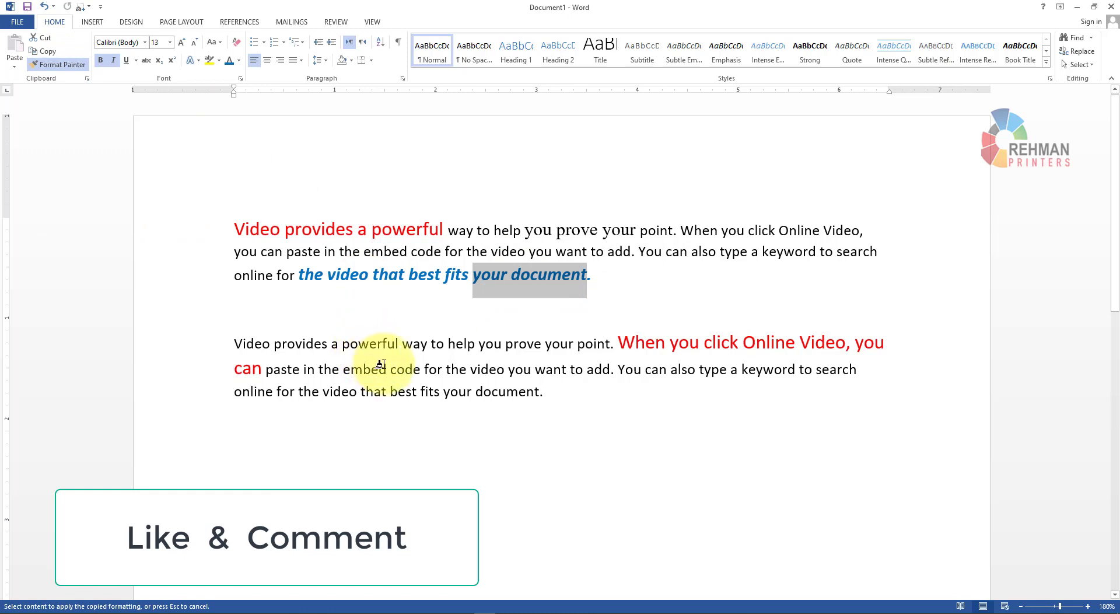
drag(391, 392, 513, 401)
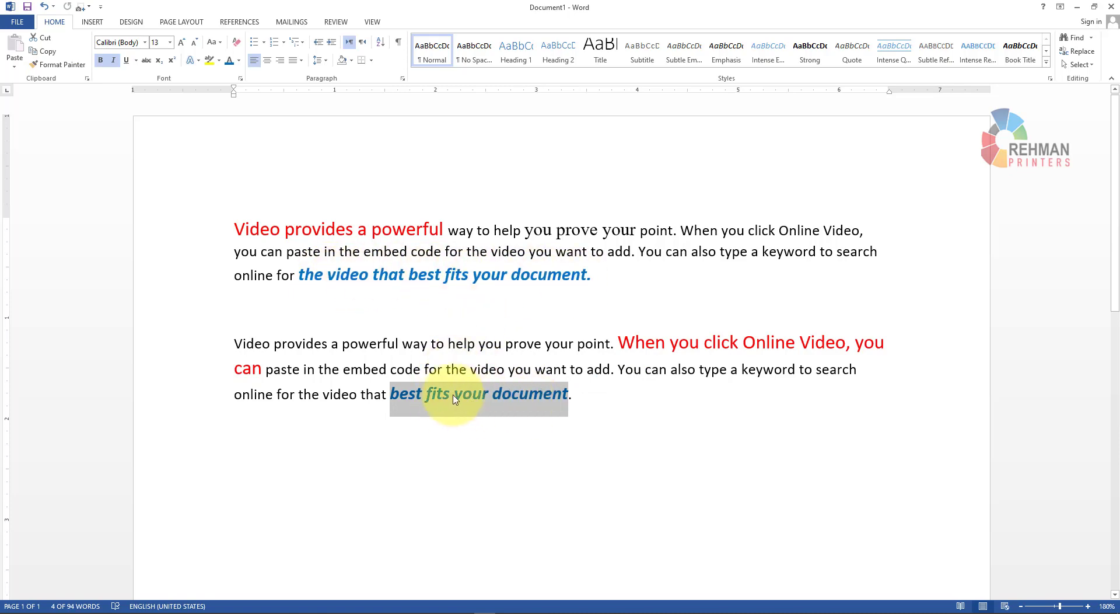
click(583, 397)
scroll(700, 432, down, 1)
- Delete all text in the document and bring up the Insert Text Box gallery
key(ctrl+a)
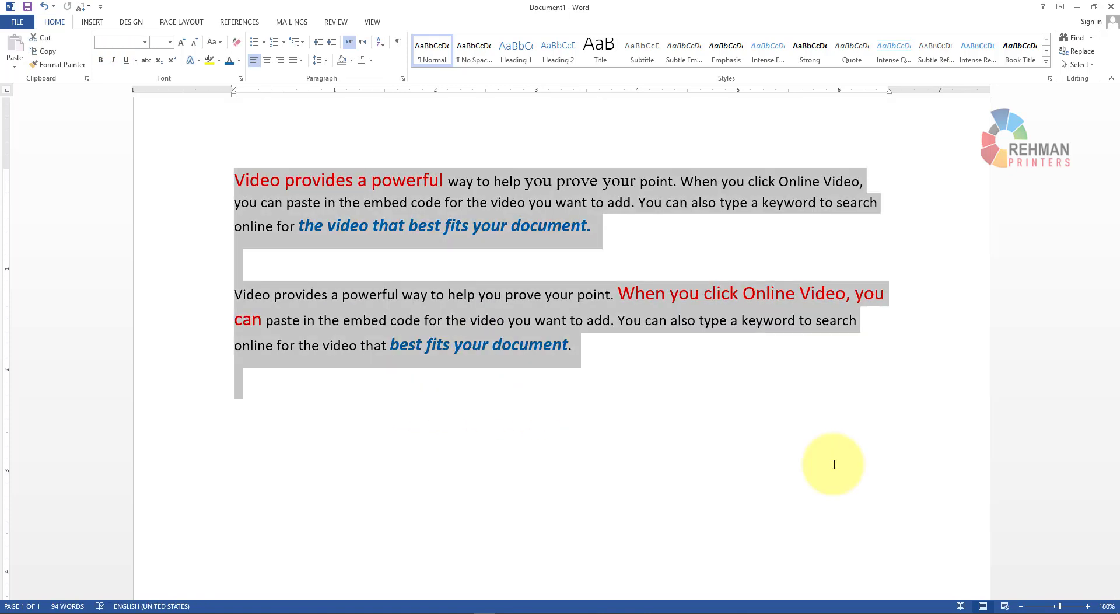
key(Delete)
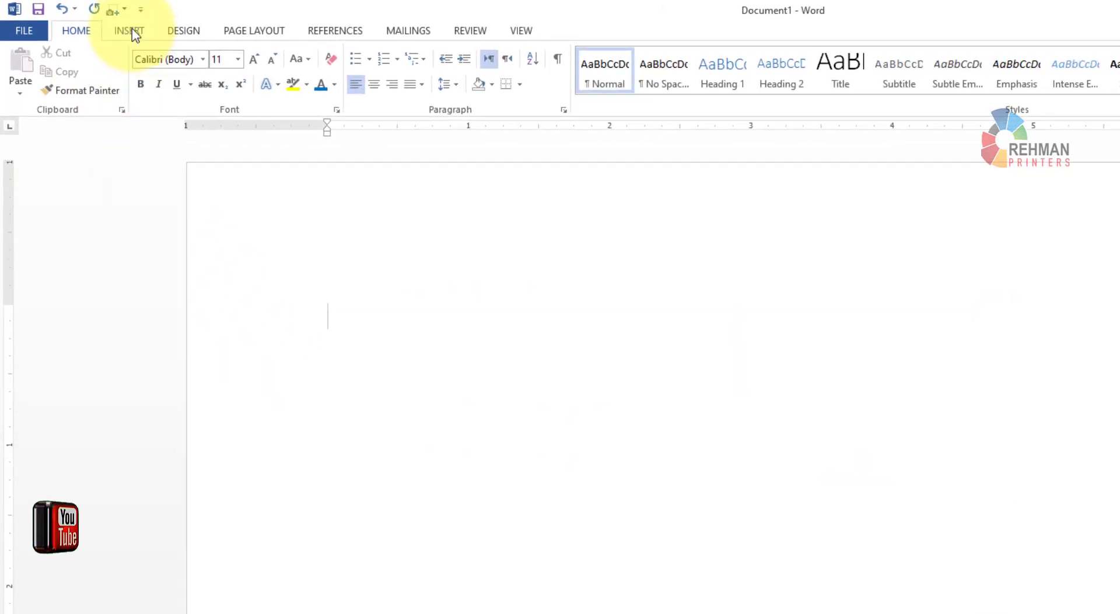
click(129, 30)
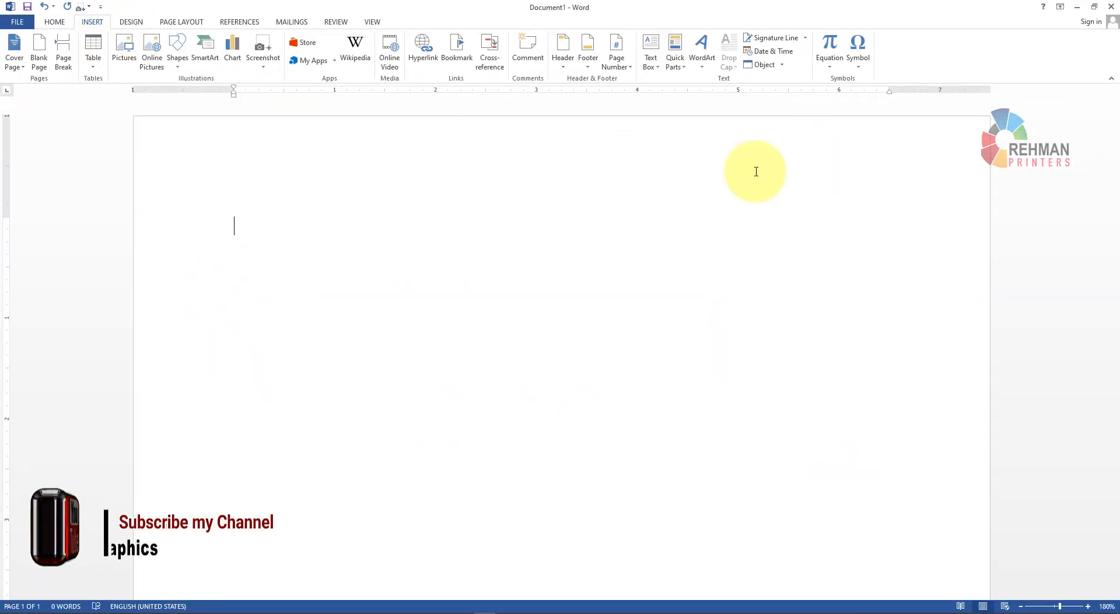
click(657, 68)
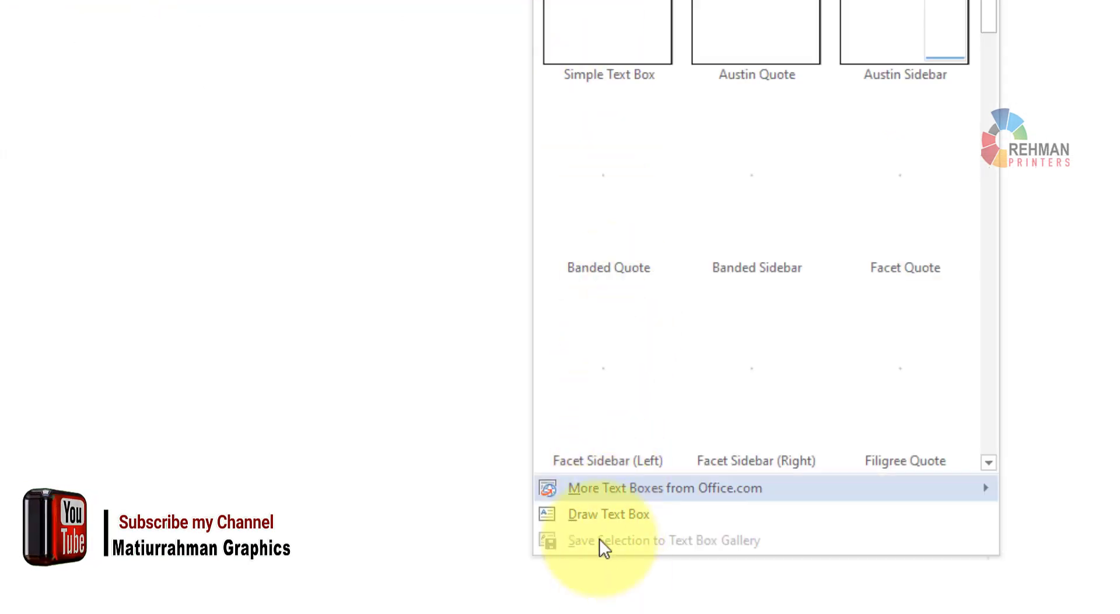
- Draw a top-left text box reading 'Personal Information:', shortened to 0.32" by 1.99"
click(592, 514)
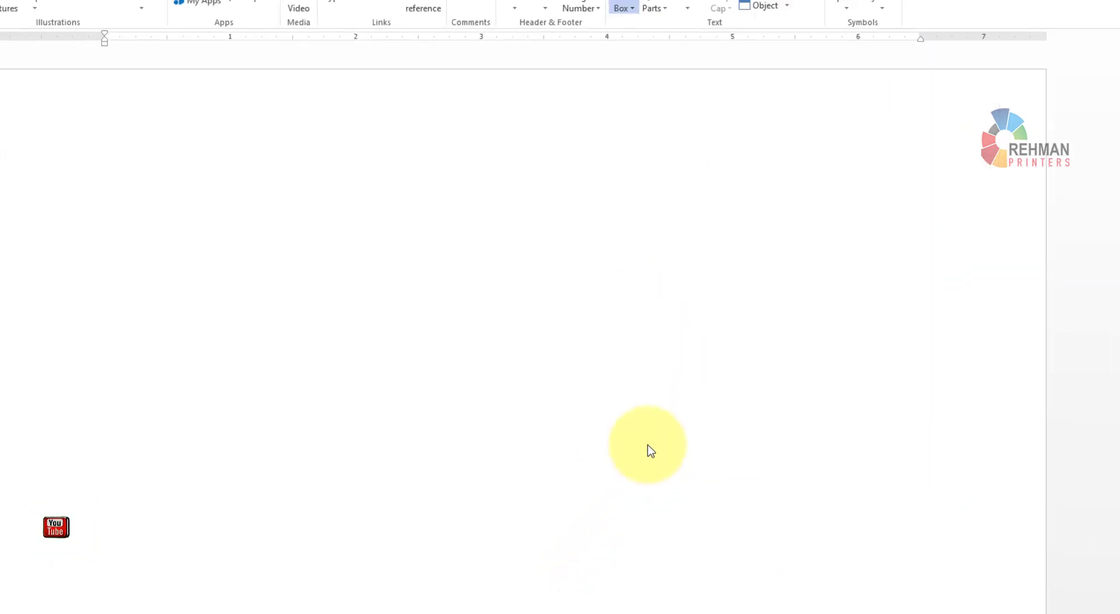
drag(265, 209, 466, 252)
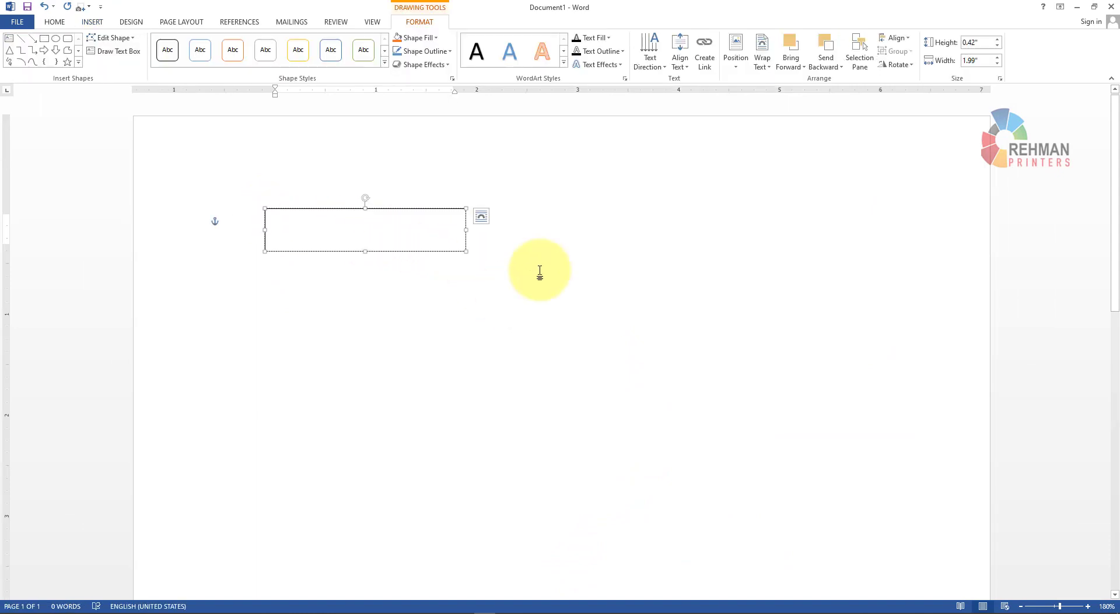
text(Personal Information)
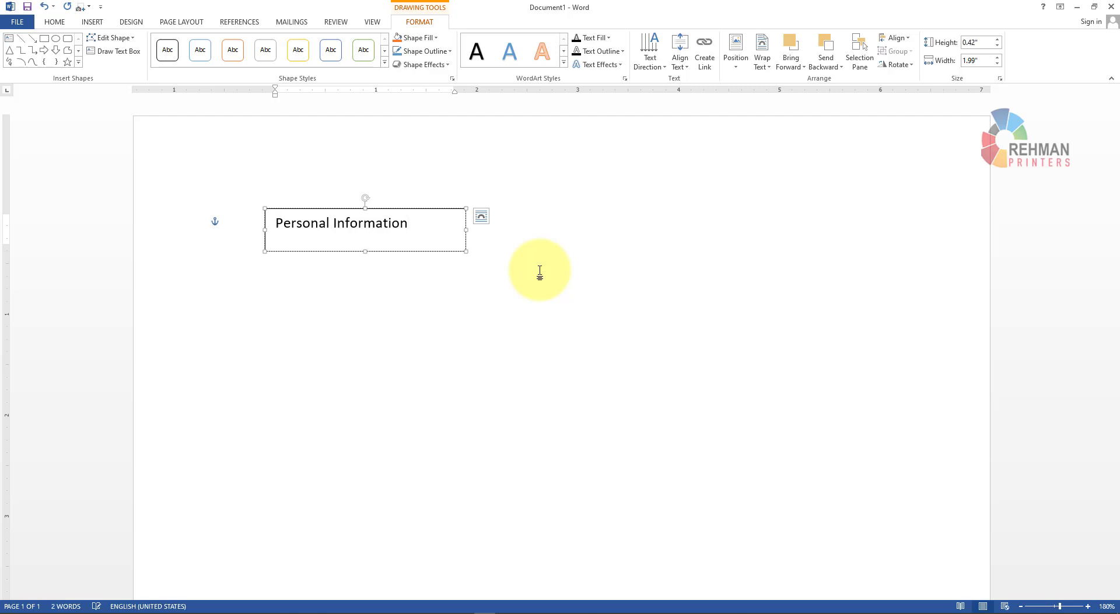
text(:)
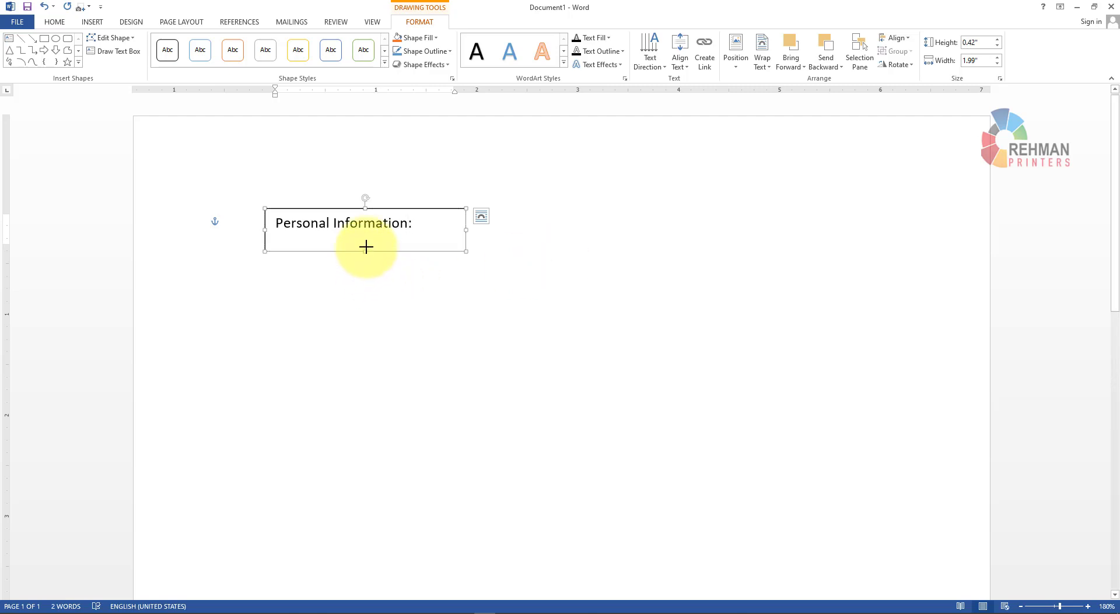
drag(366, 246, 366, 241)
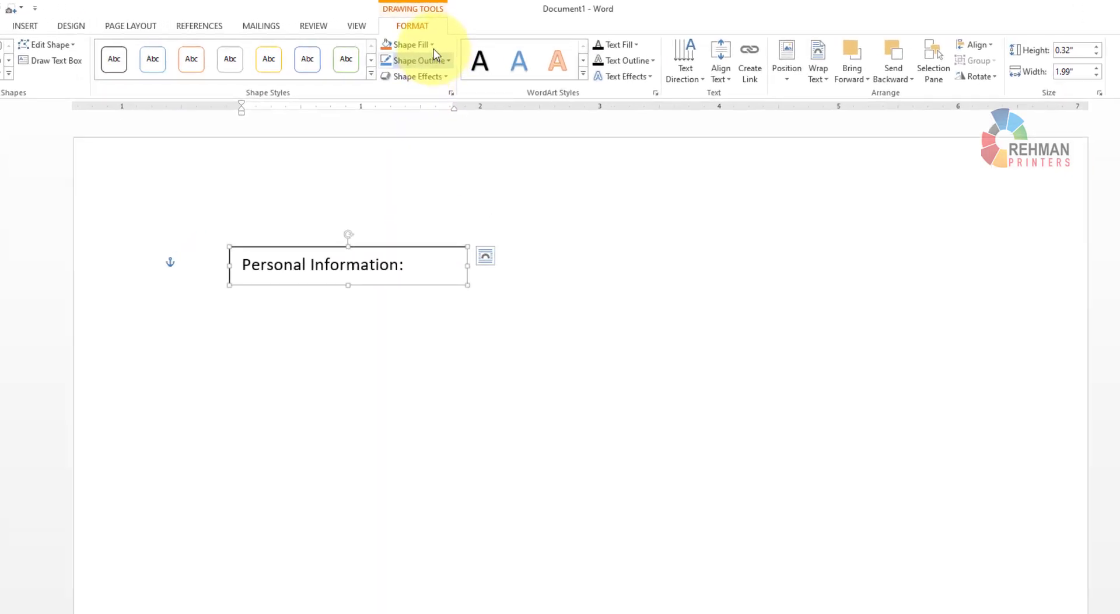
- Give the 'Personal Information:' box No Fill and No Outline, and shift it slightly left
click(436, 38)
click(401, 212)
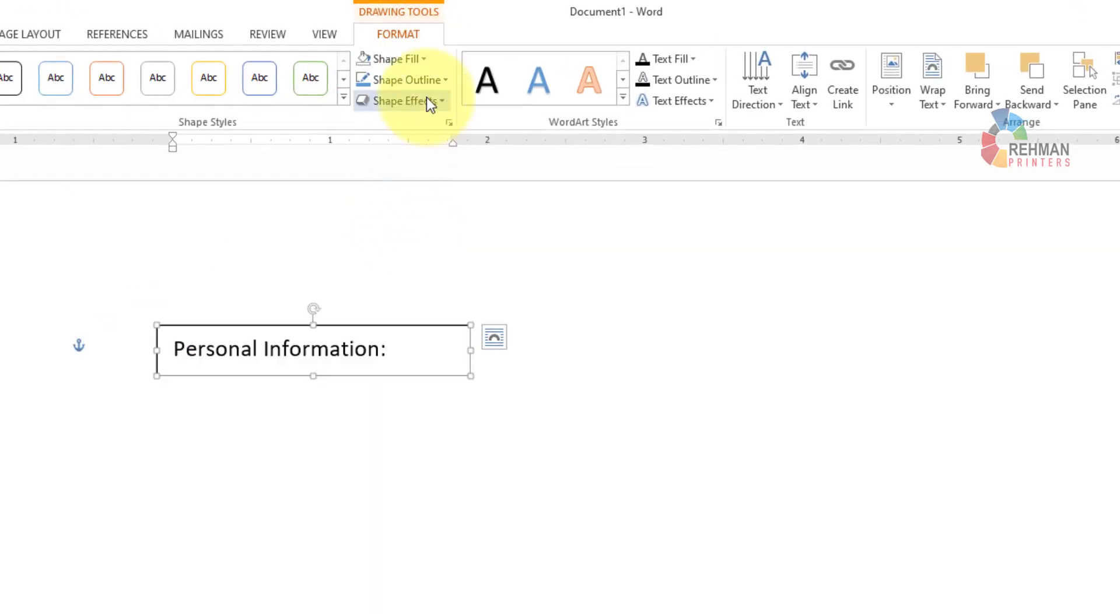
click(434, 83)
click(391, 242)
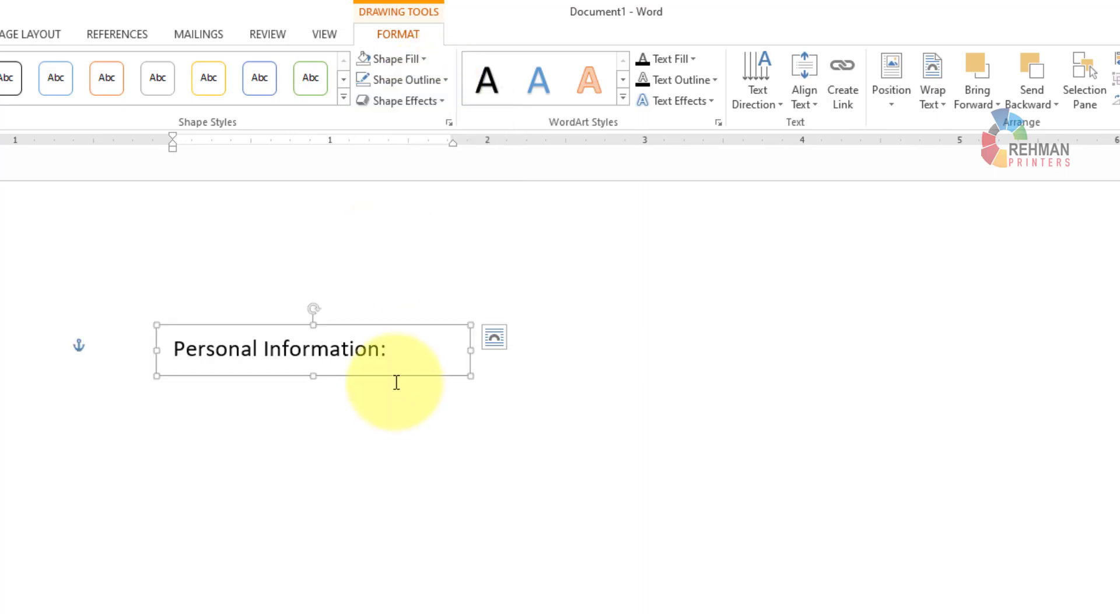
drag(401, 376, 380, 375)
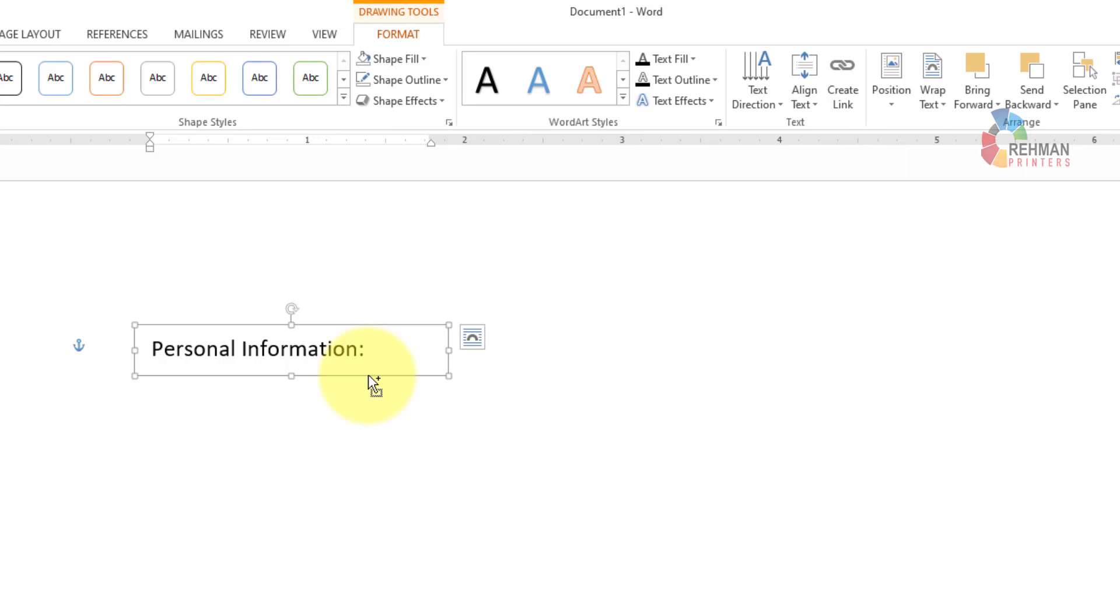
- Duplicate the heading box twice downward, retyping the copies as 'Experience:' and 'Languages:'
drag(369, 376, 369, 463)
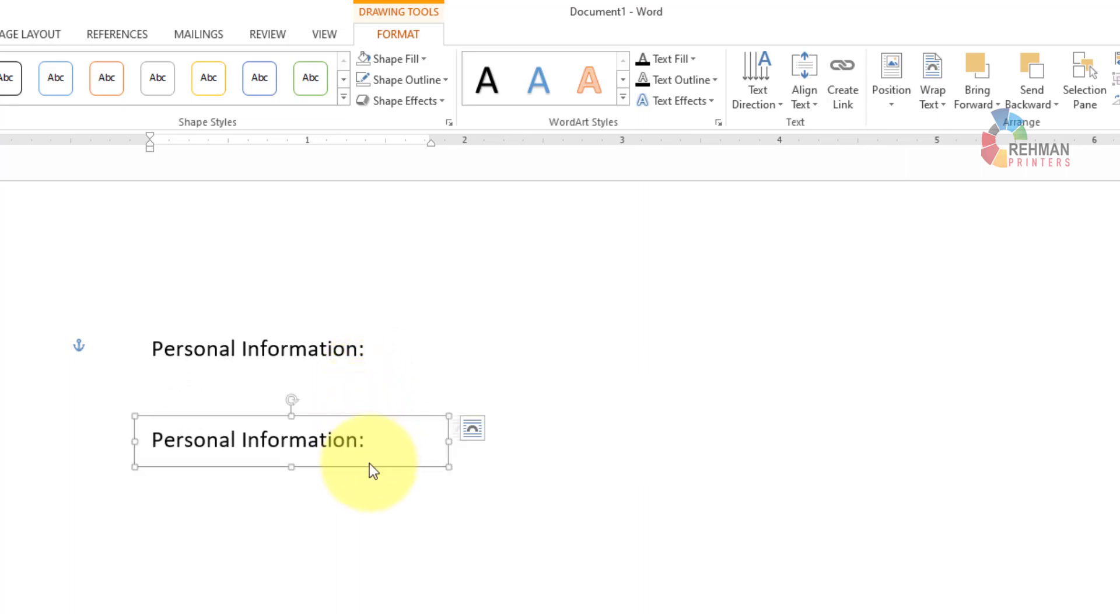
text(Experience:)
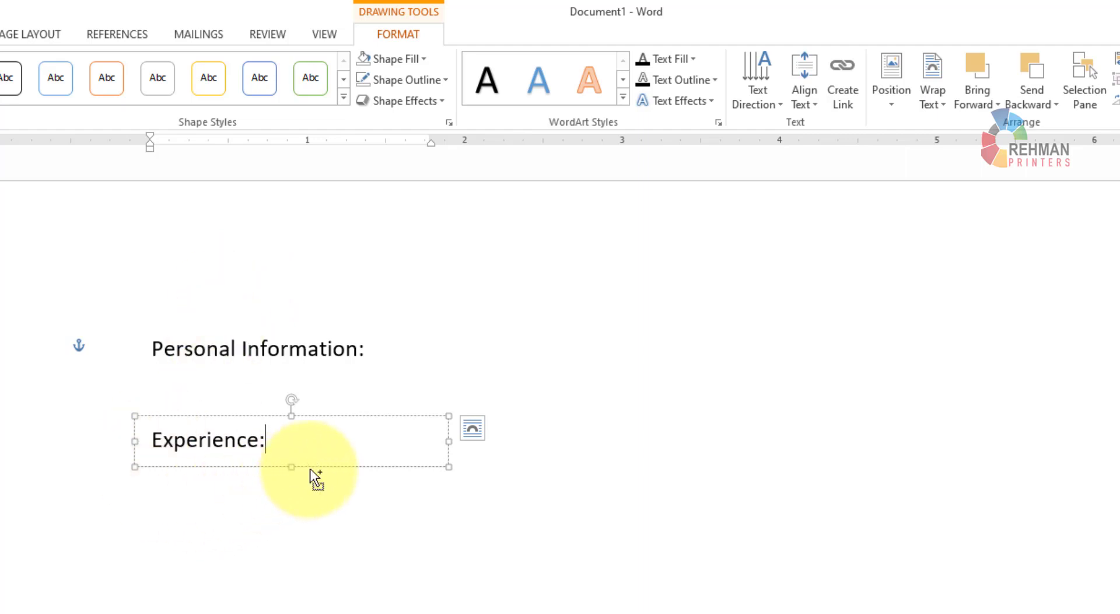
mouse_move(316, 467)
mouse_down()
mouse_move(309, 514)
mouse_move(110, 565)
mouse_up()
click(275, 538)
text(La)
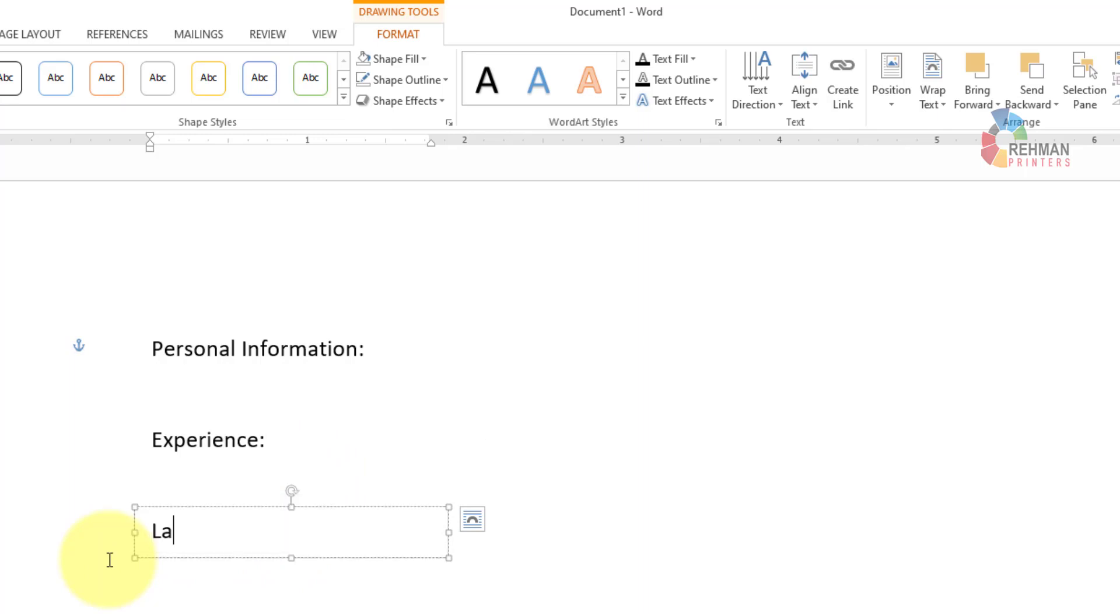
text(nguag)
text(e)
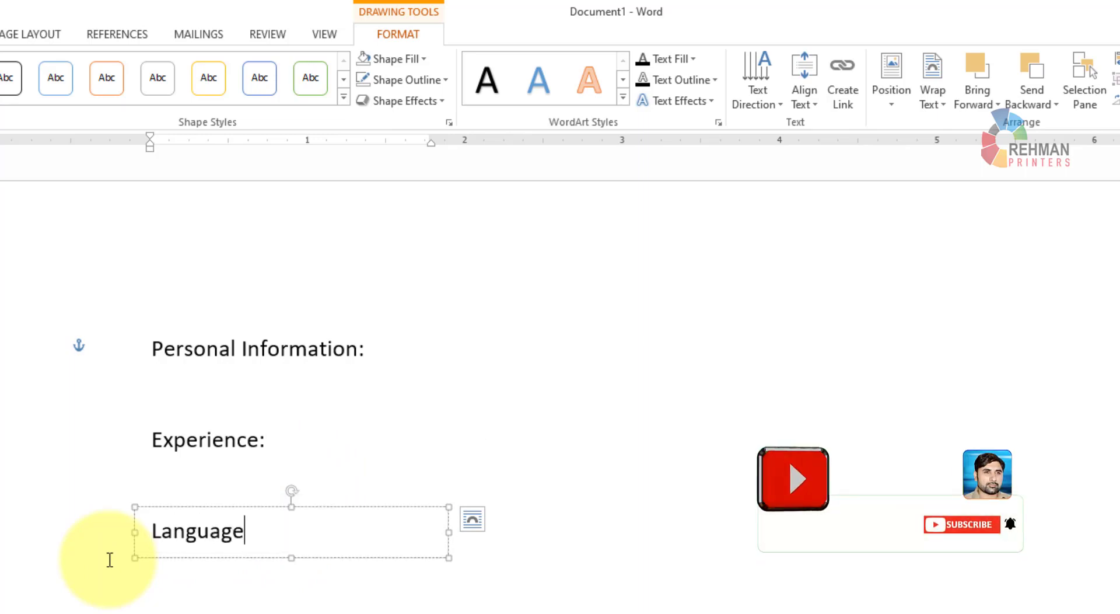
text(s:)
click(536, 581)
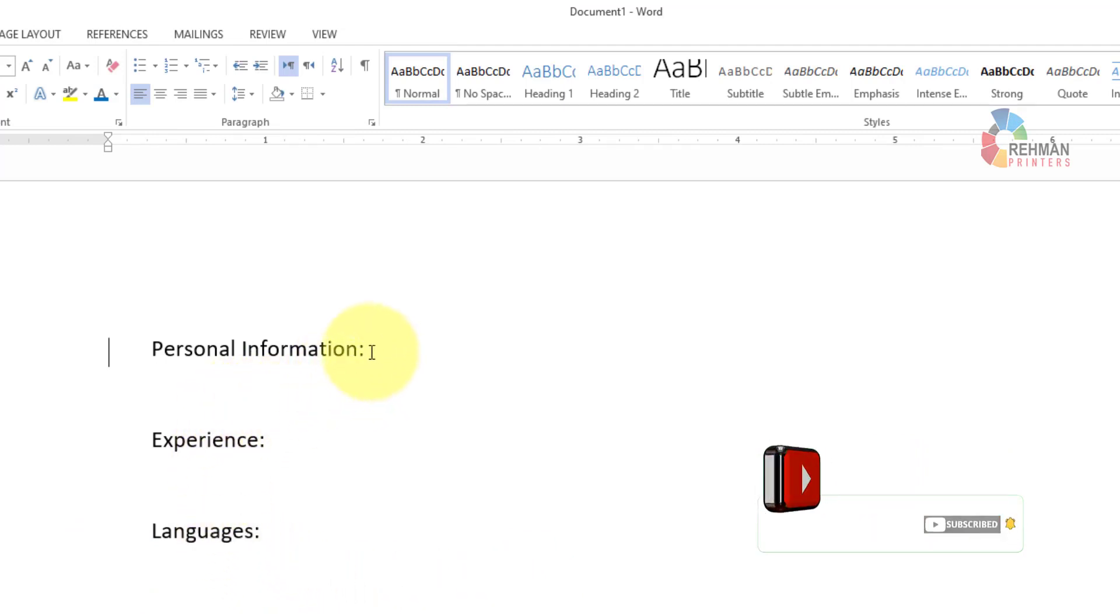
- Format the 'Personal Information:' heading as dark orange, bold, italic 14 pt text
drag(367, 350, 174, 358)
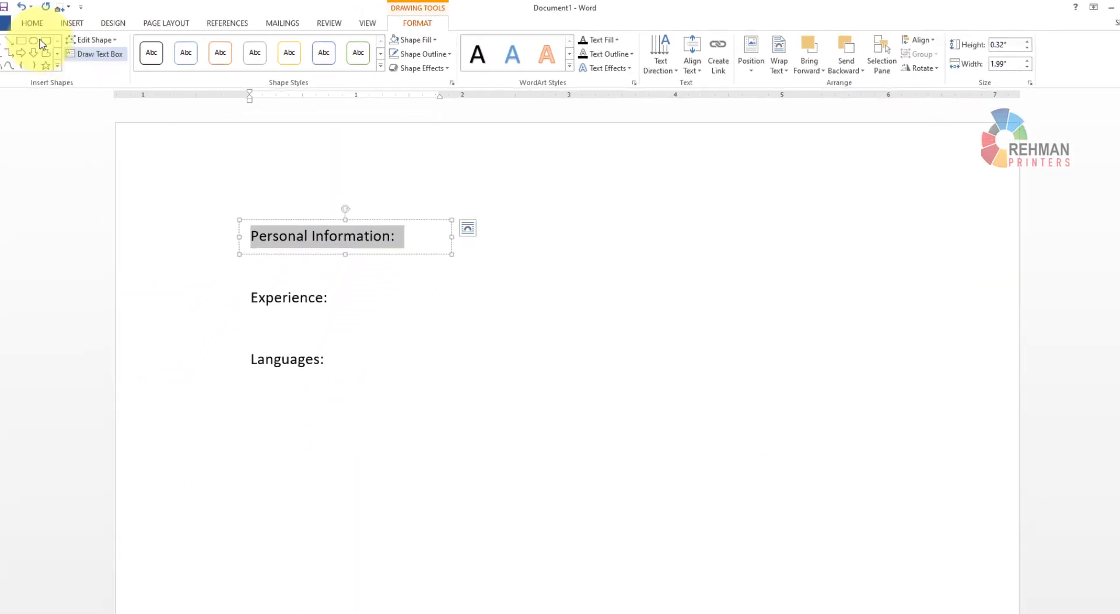
click(34, 23)
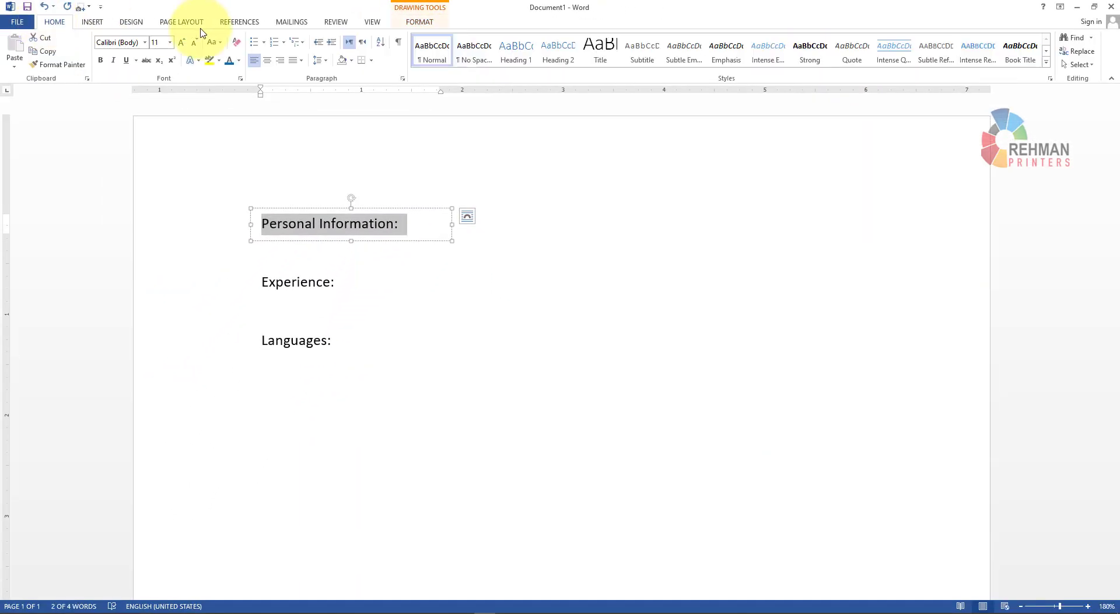
click(241, 61)
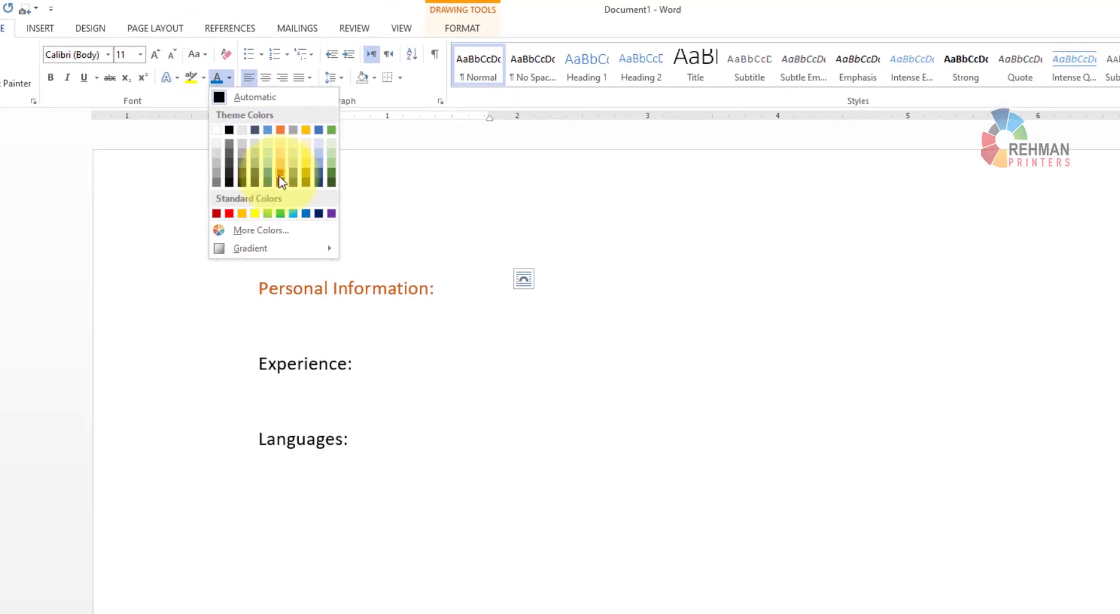
click(279, 175)
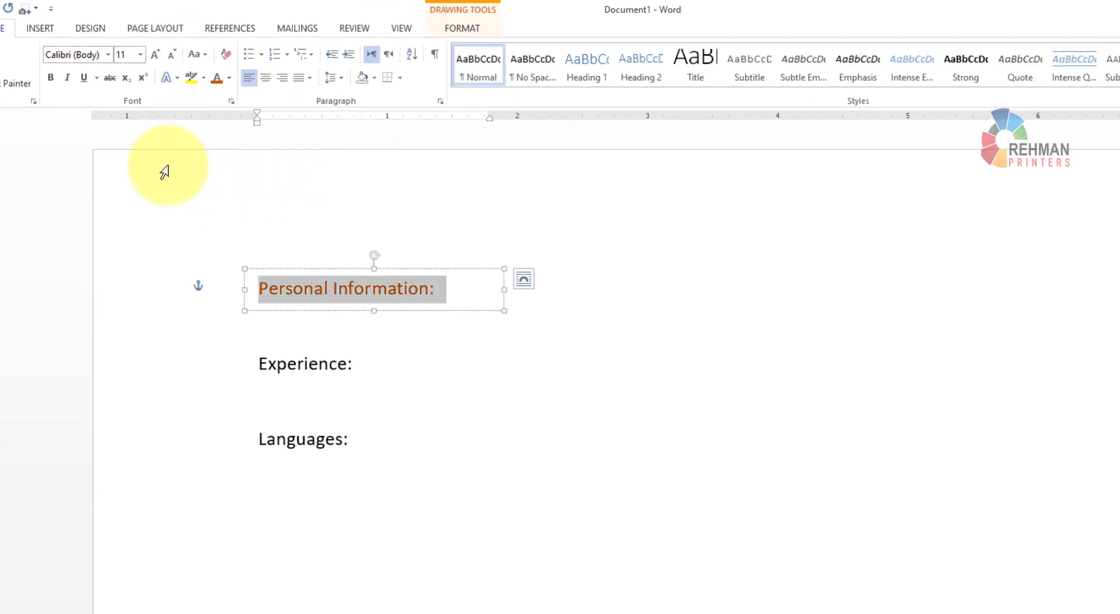
key(ctrl+b)
key(ctrl+shift+period)
key(ctrl+shift+period)
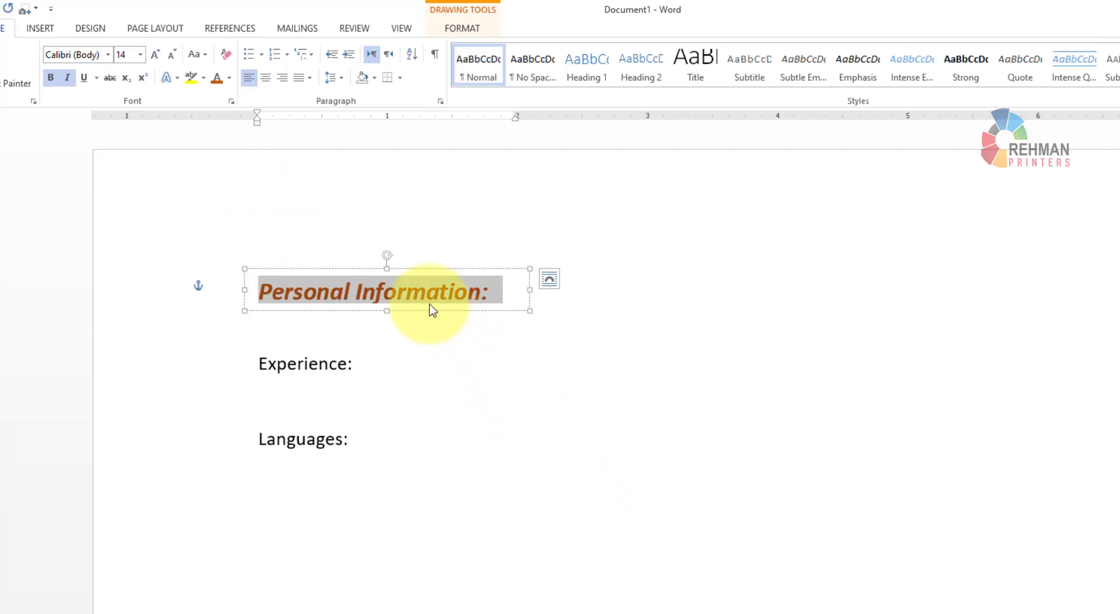
click(592, 324)
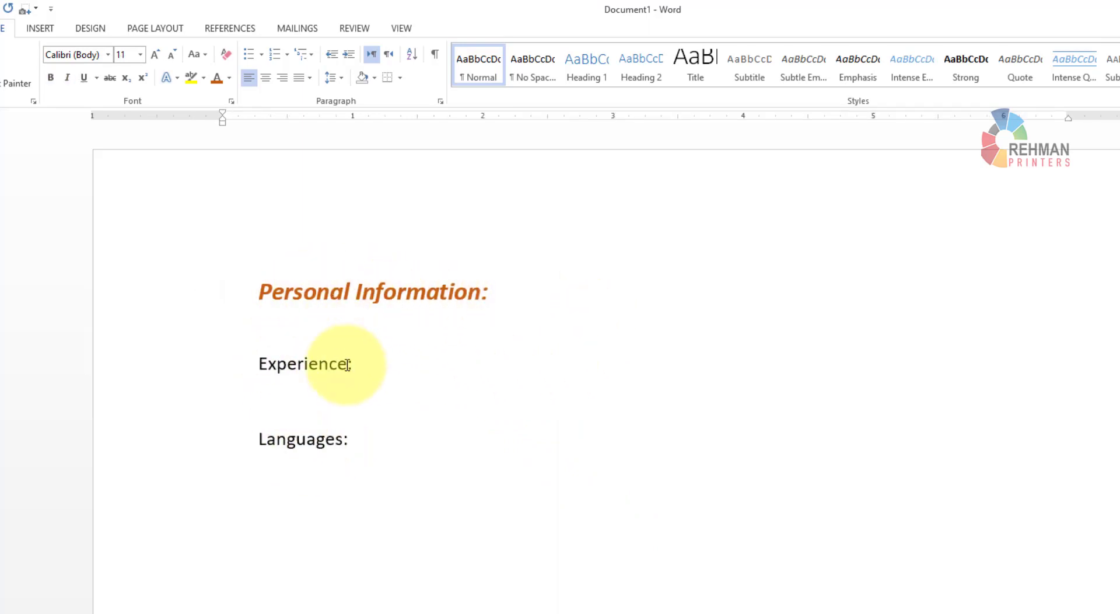
drag(352, 366, 280, 363)
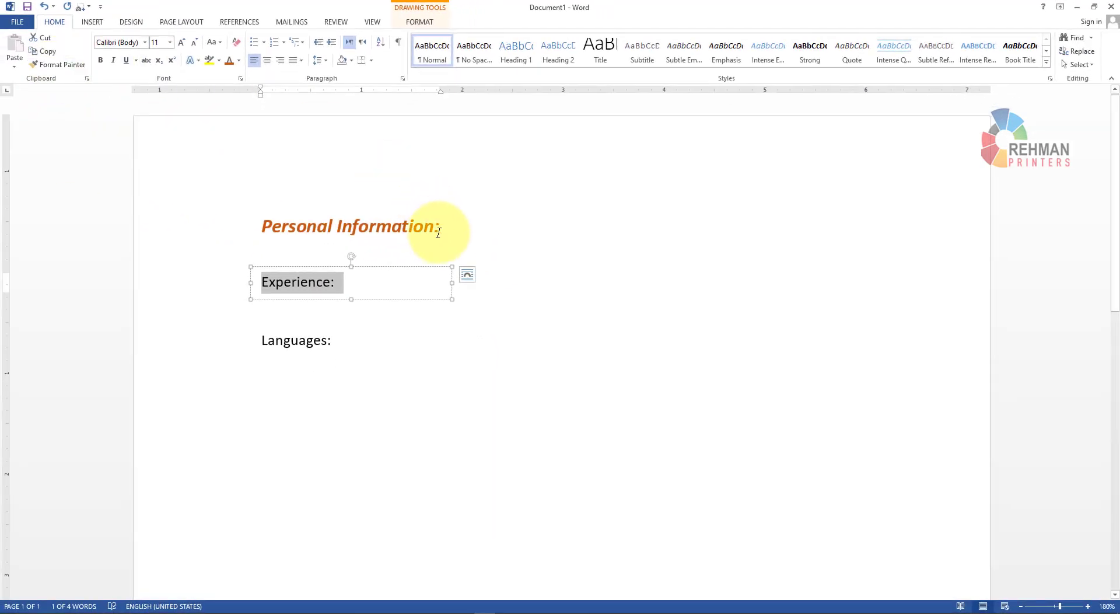
click(438, 232)
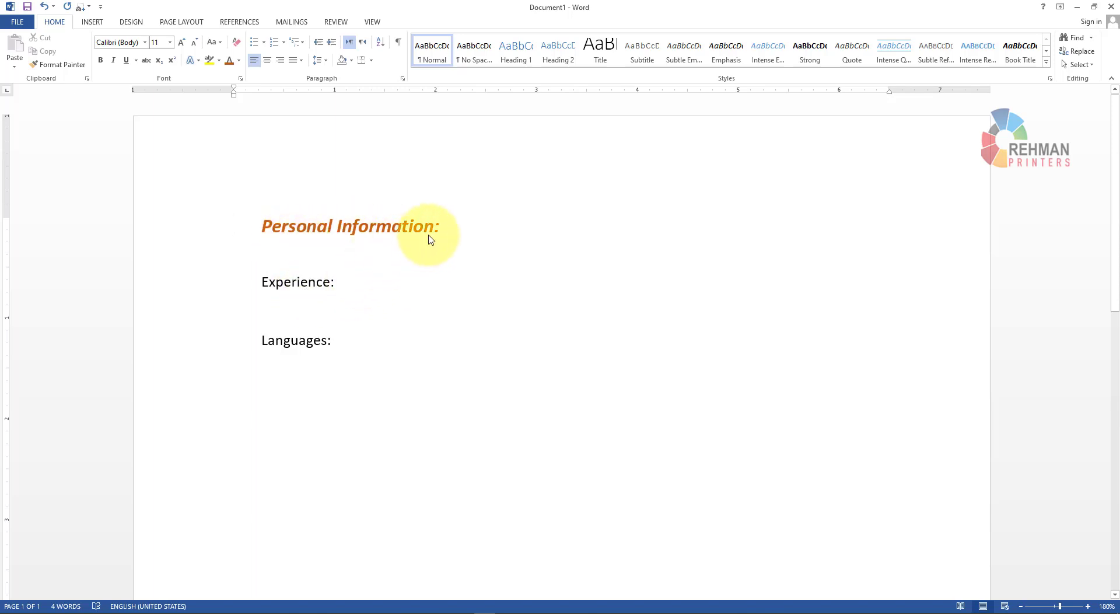
drag(432, 227, 340, 226)
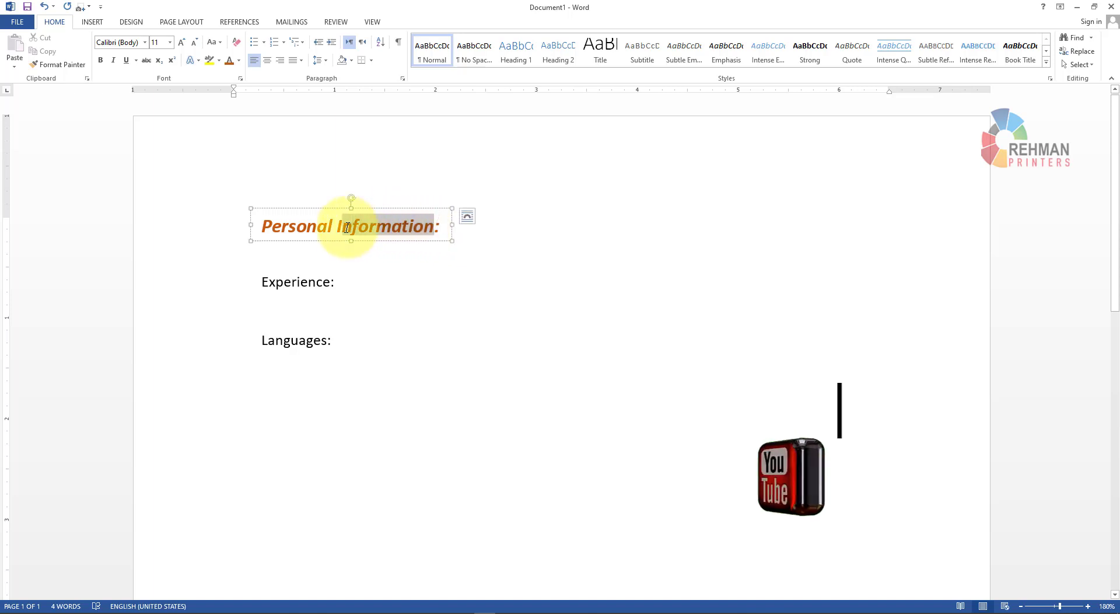
click(61, 64)
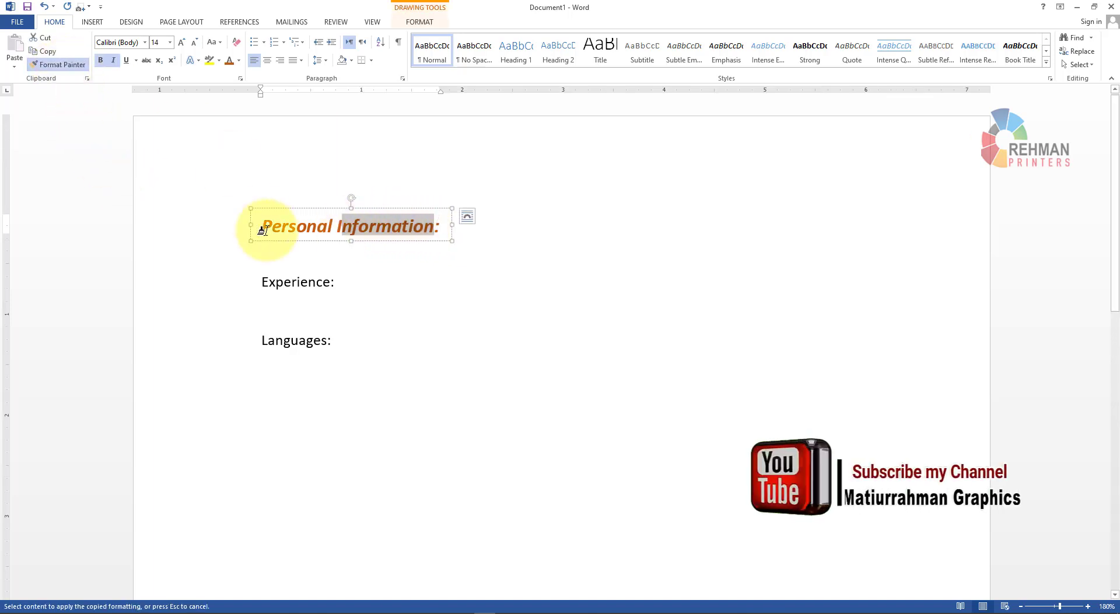
drag(331, 281, 262, 282)
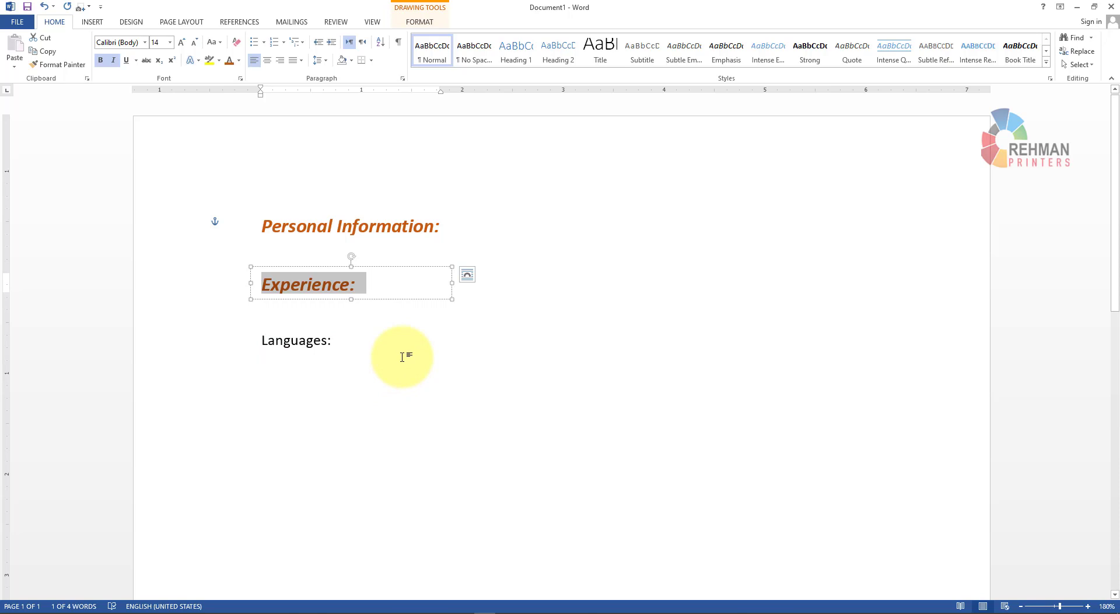
click(435, 224)
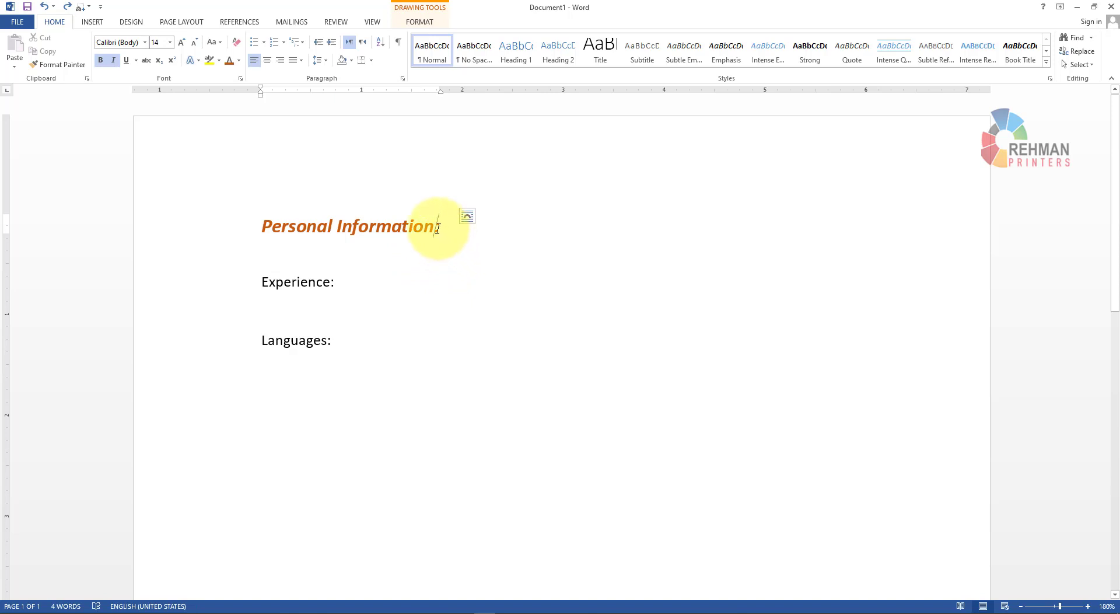
- Copy the Personal Information heading's formatting with Ctrl+Shift+C and paste it onto 'Experience:' and 'Languages:'
drag(436, 226, 370, 227)
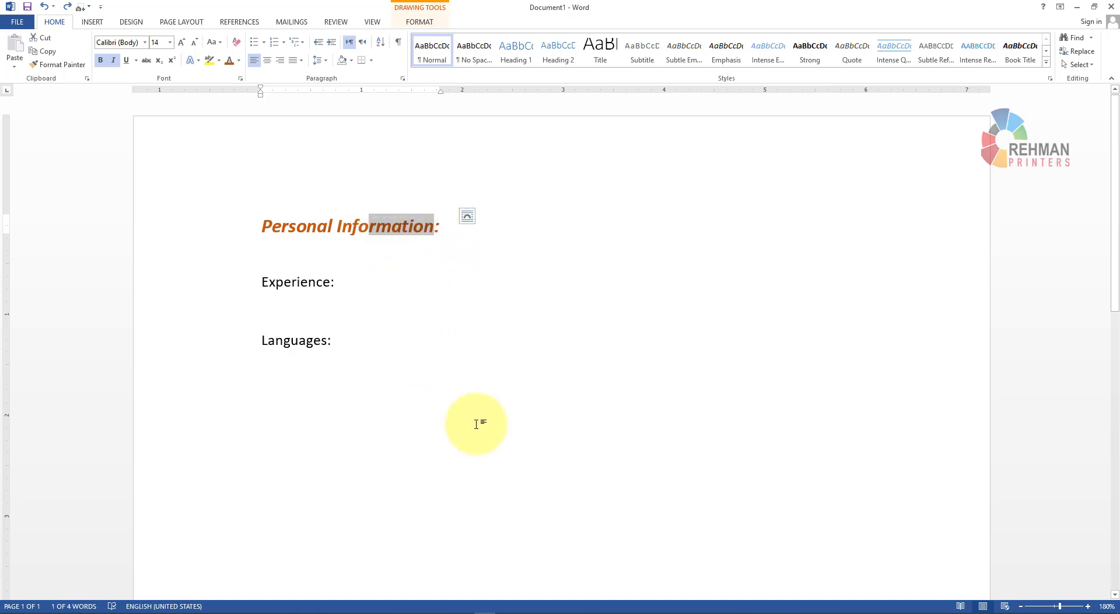
key(ctrl+shift+c)
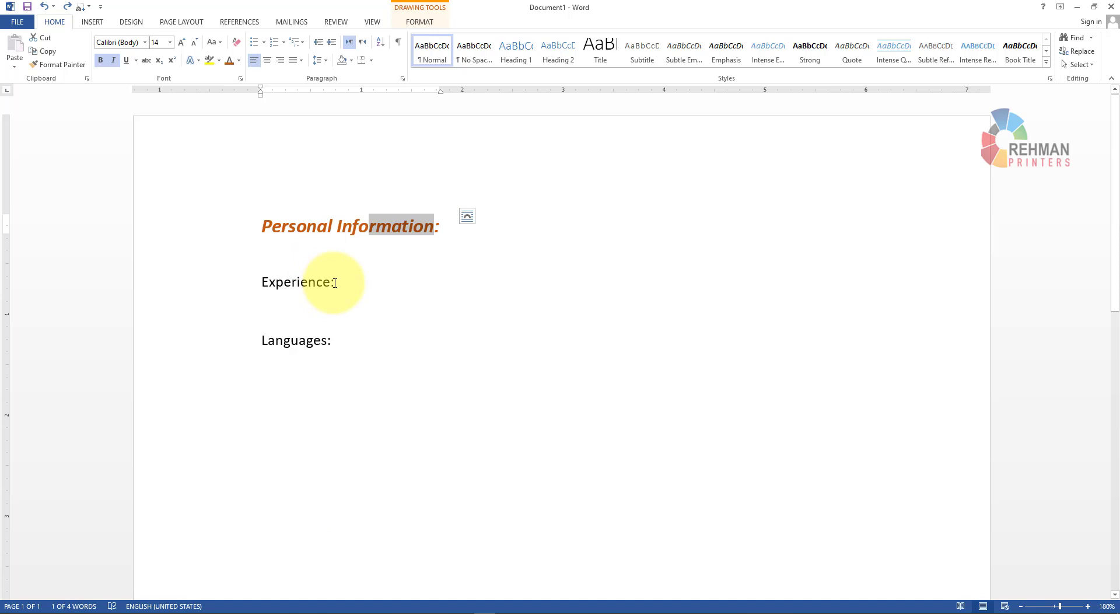
drag(335, 282, 263, 282)
key(ctrl+shift+v)
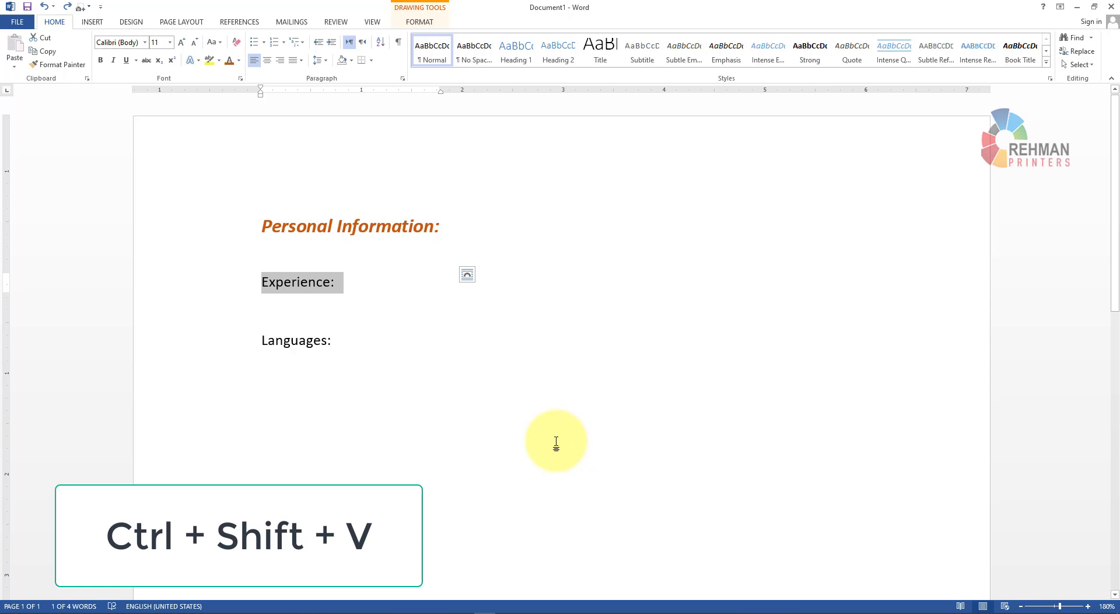
key(ctrl+shift+v)
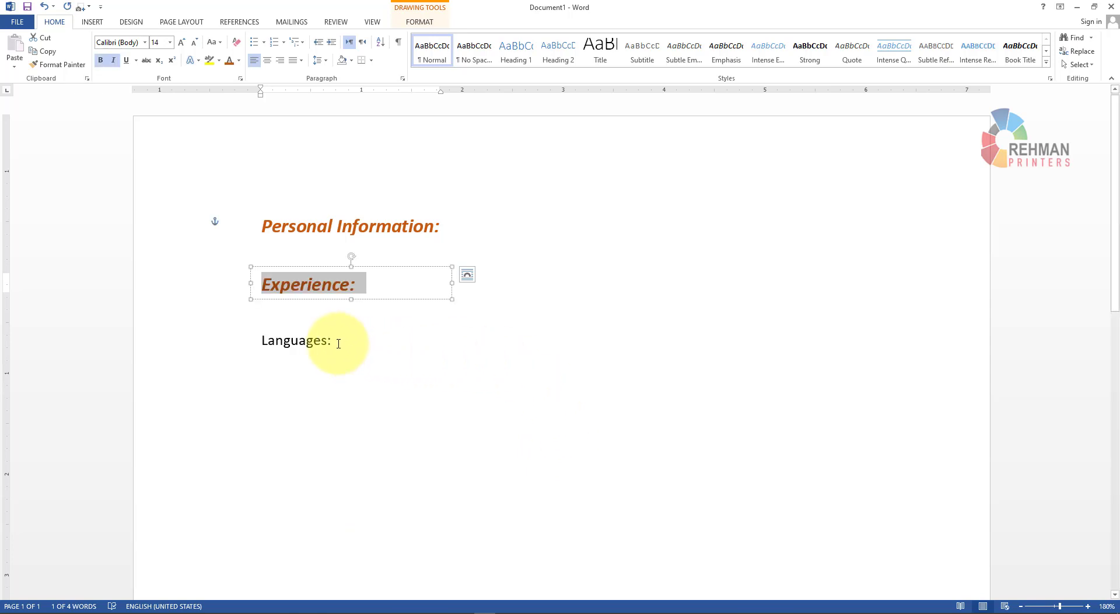
drag(339, 341, 277, 353)
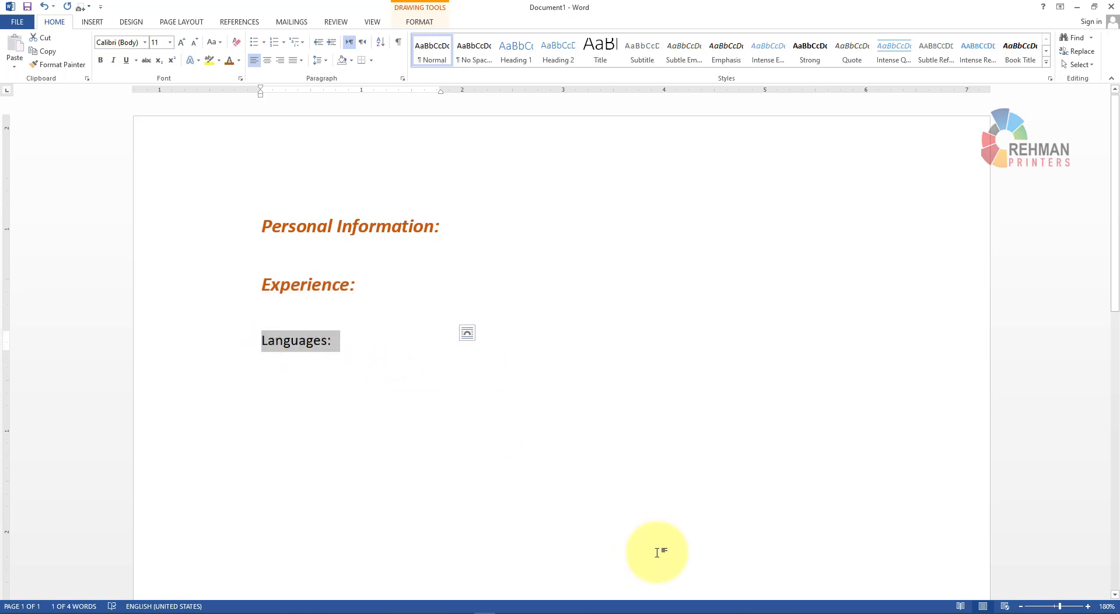
key(ctrl+shift+v)
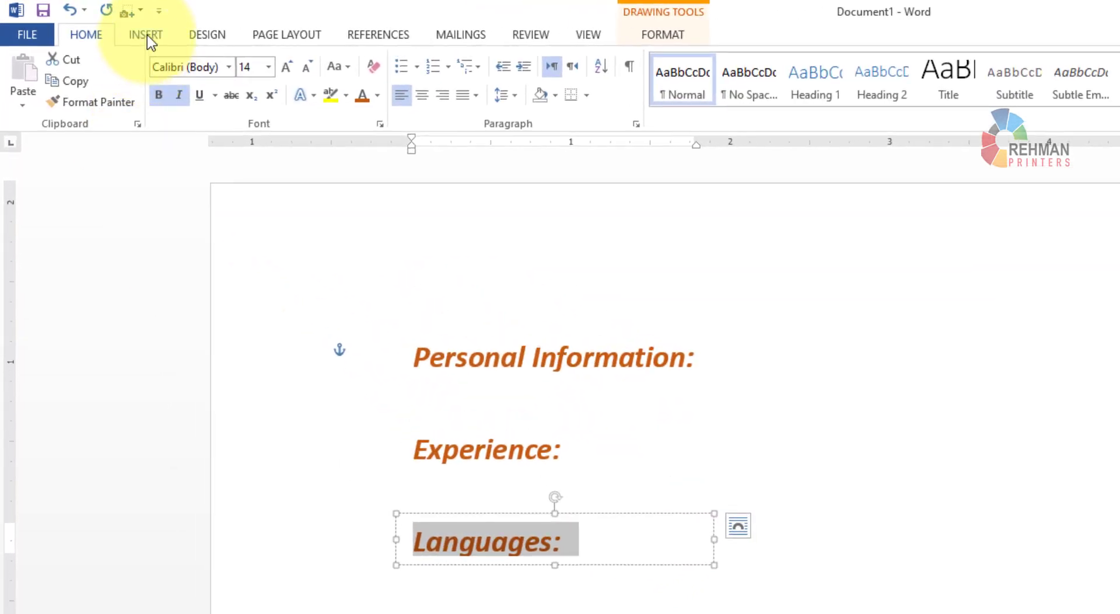
- Pick the Rounded Rectangle from the Insert Shapes gallery
click(147, 35)
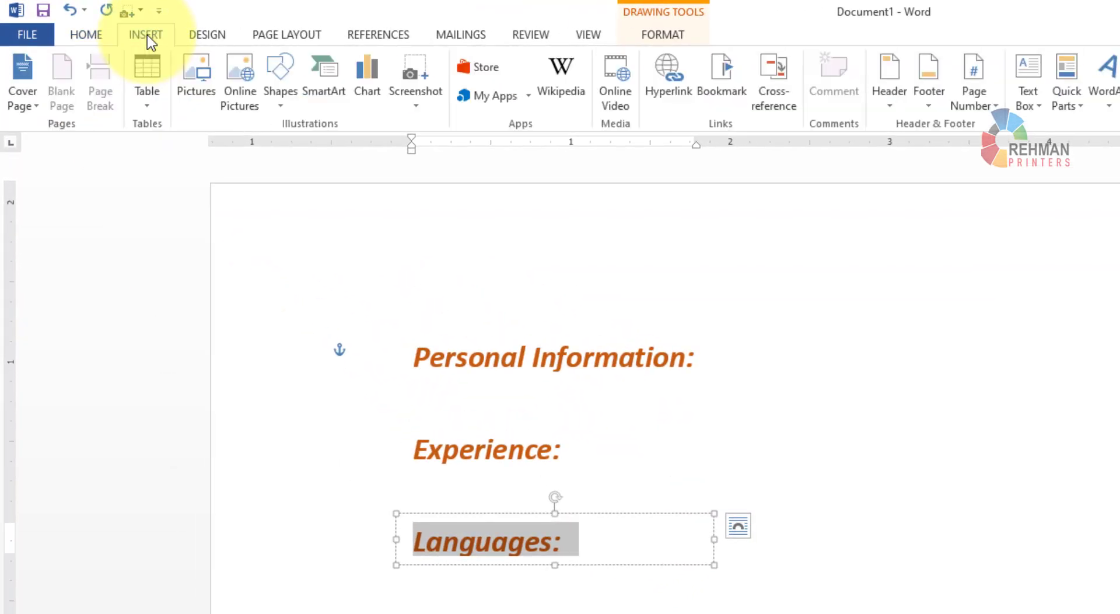
click(281, 105)
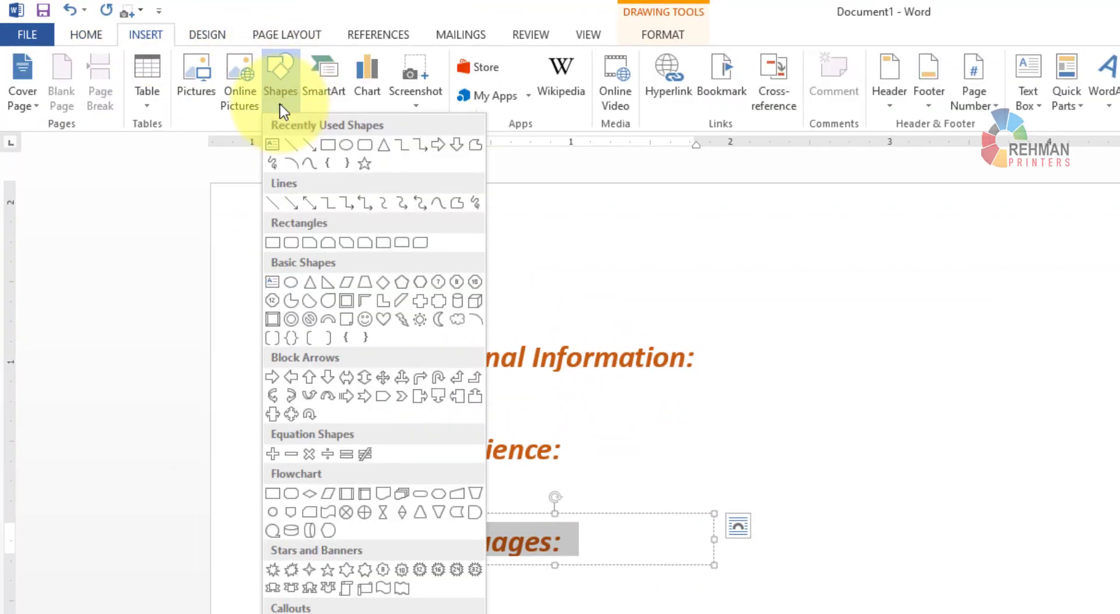
click(365, 144)
scroll(551, 526, down, 3)
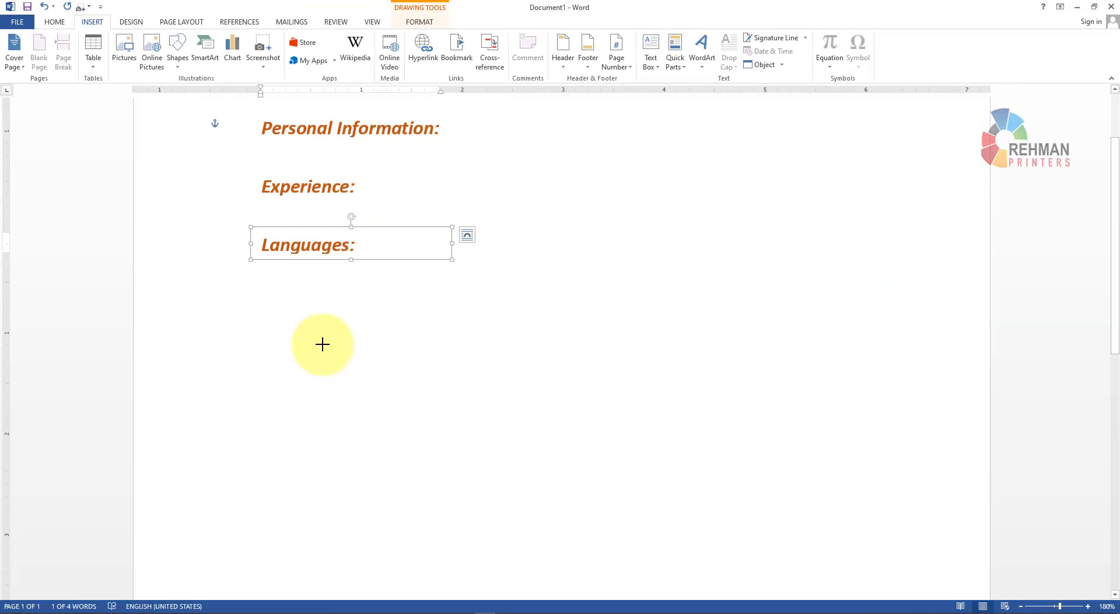
- Draw a 1.58" by 1.99" orange rounded rectangle, then Ctrl+drag a blue copy to its right
drag(305, 324, 506, 484)
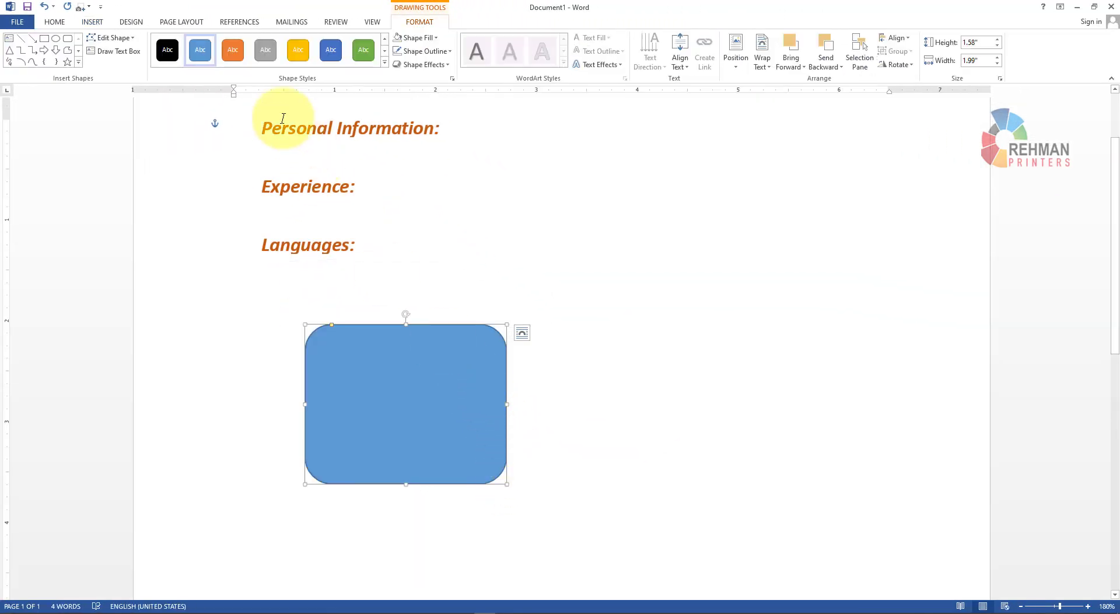
click(233, 53)
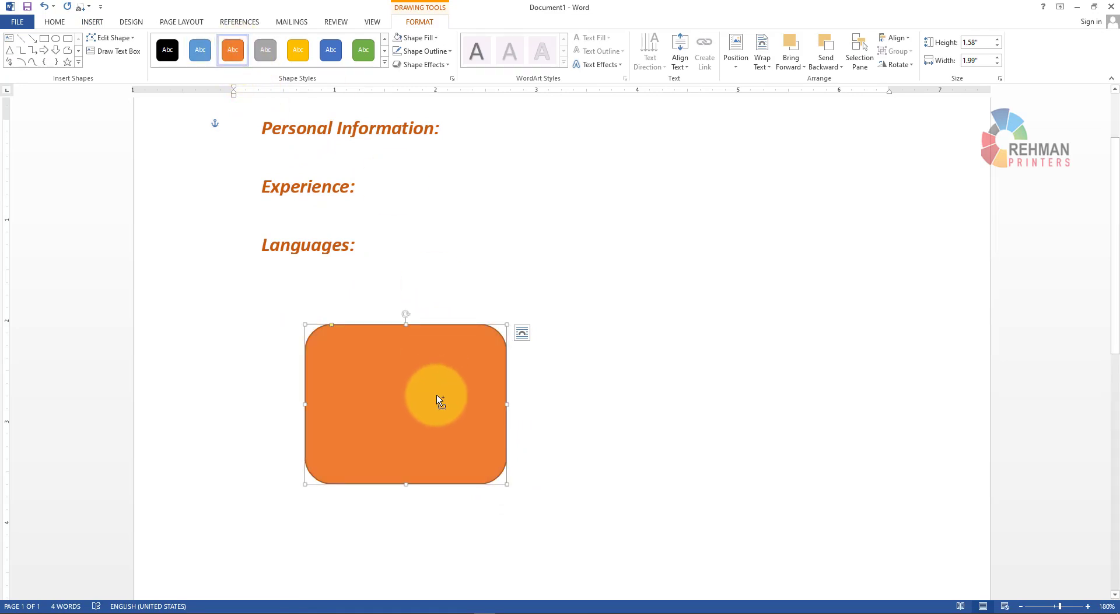
drag(439, 400, 687, 362)
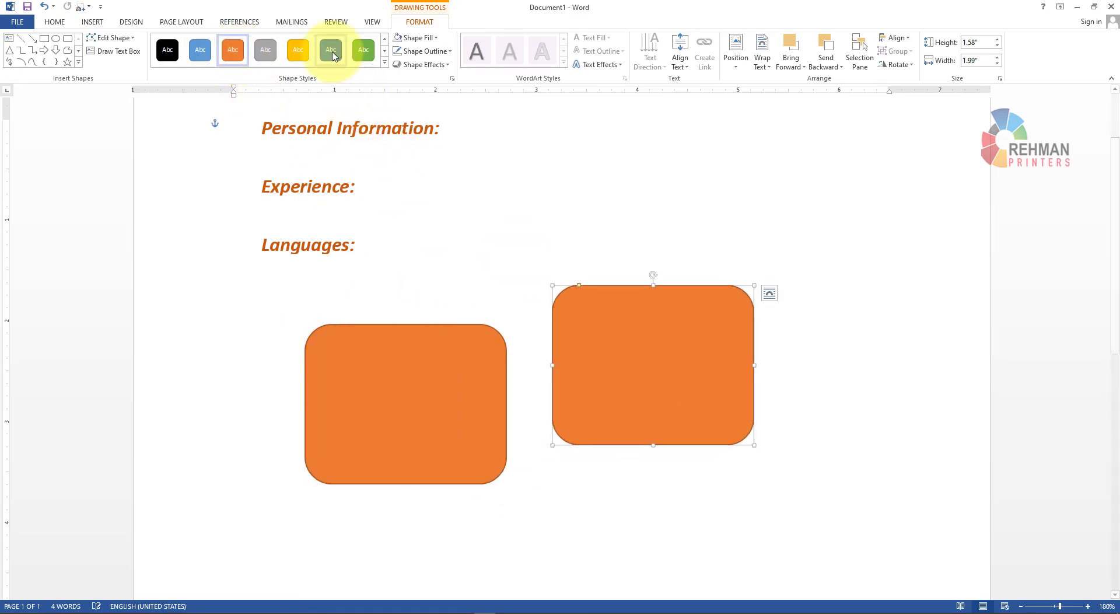
click(332, 53)
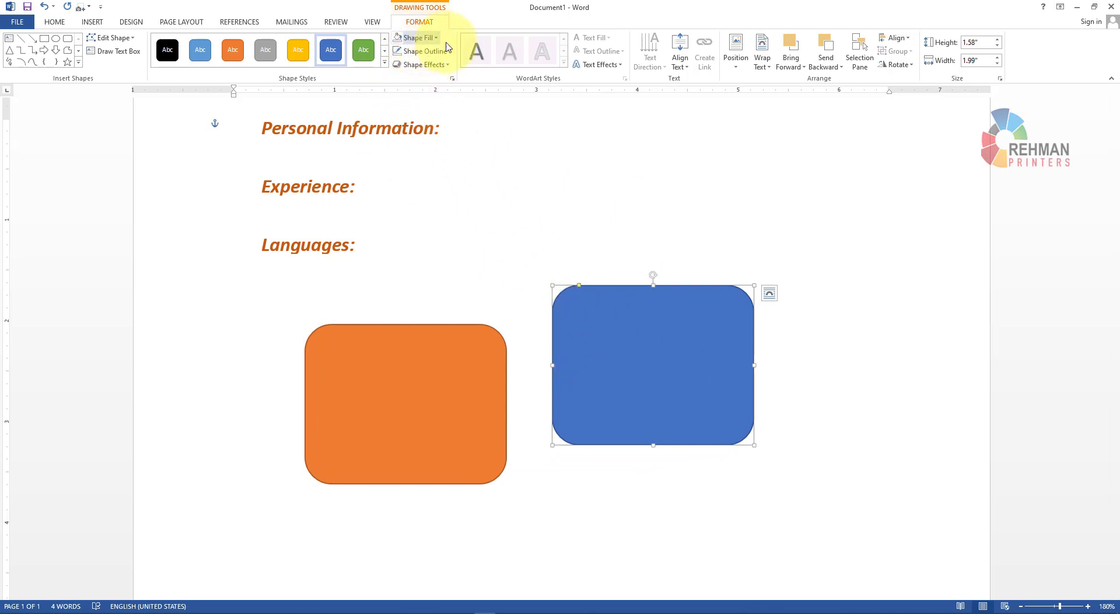
- Apply a Parallel 3-D Rotation preset from Shape Effects to the blue rounded rectangle
click(448, 66)
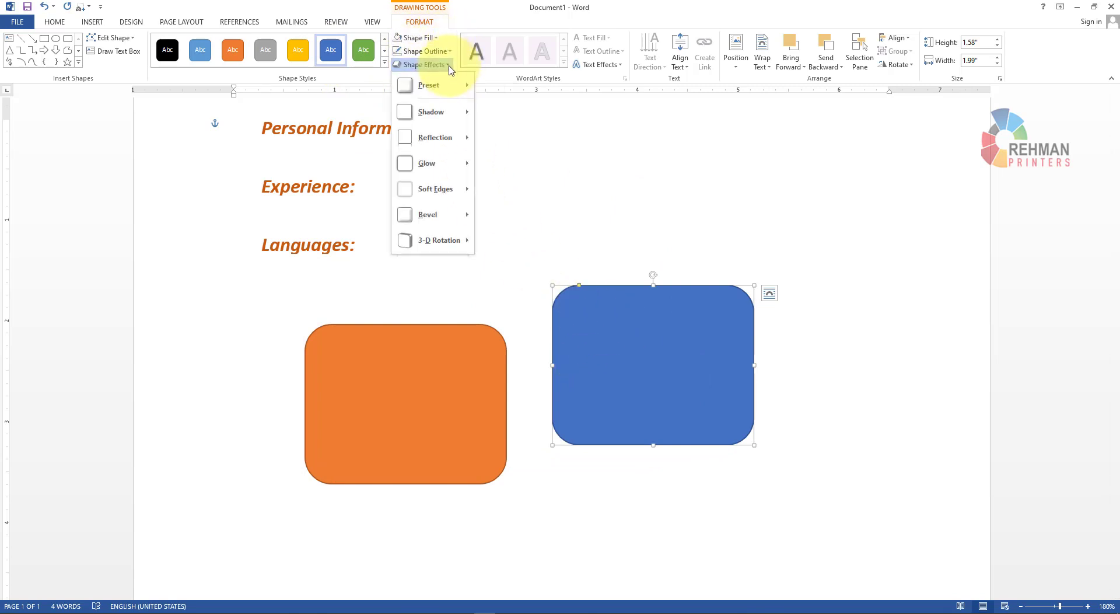
mouse_move(437, 240)
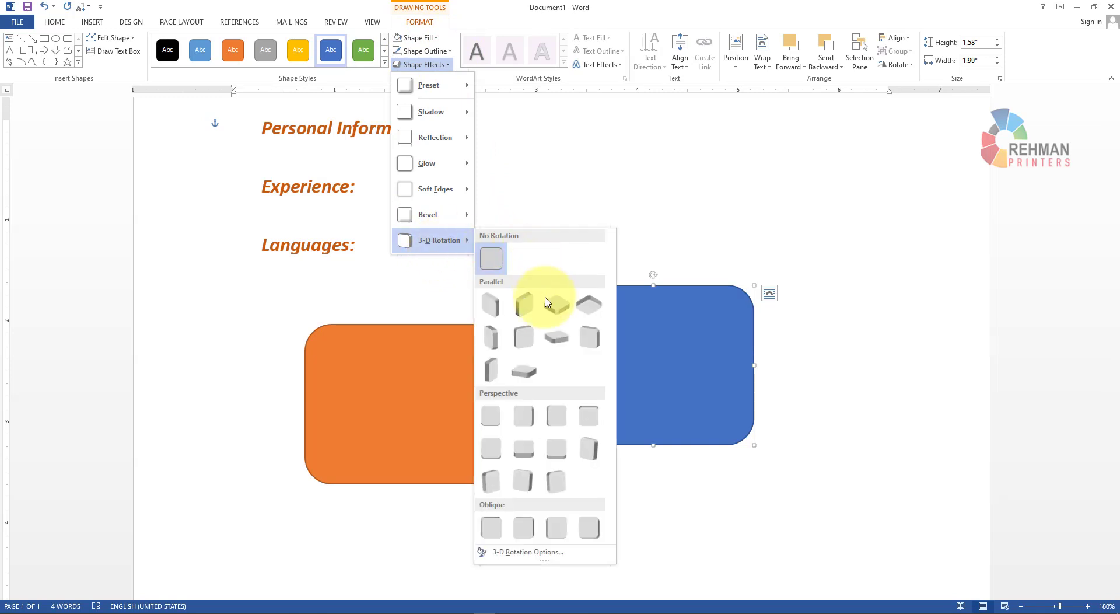
click(516, 303)
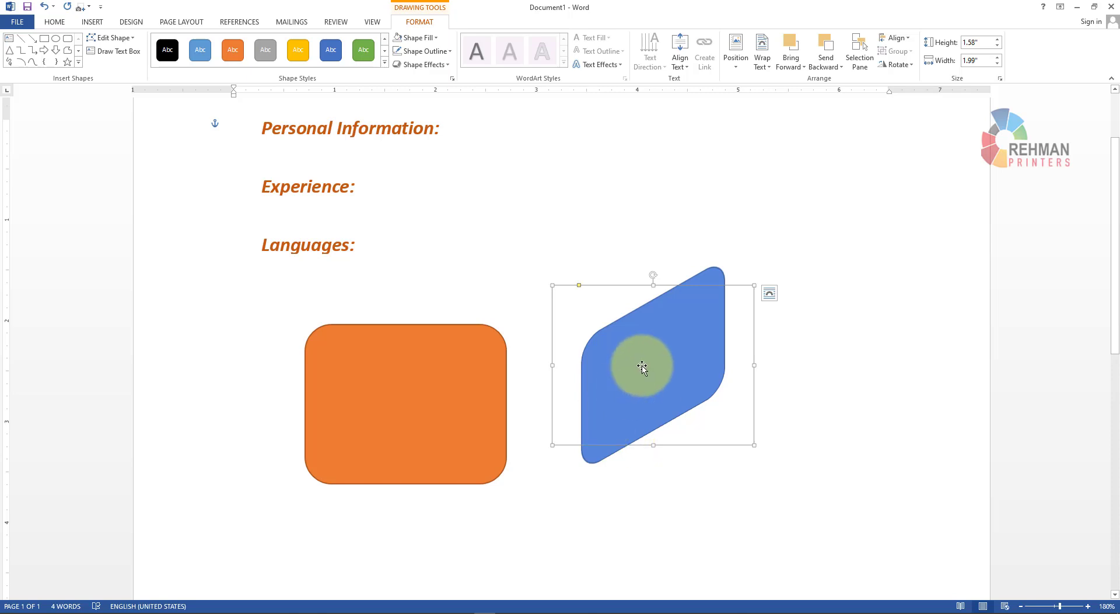
click(54, 22)
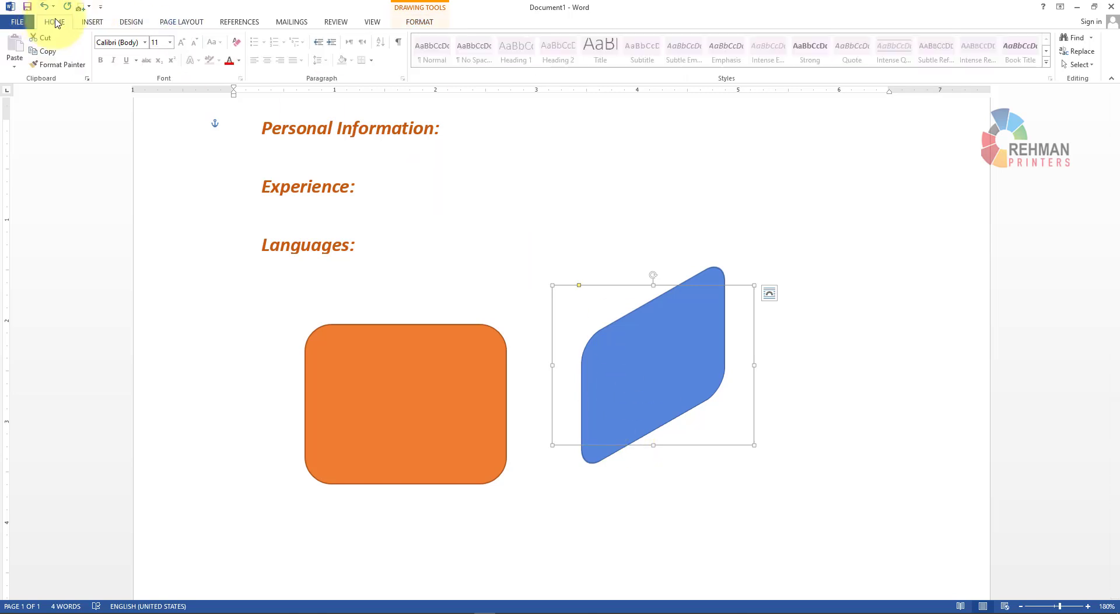
- Use Format Painter to give the orange rectangle the blue shape's rotated look, then select both shapes
click(59, 66)
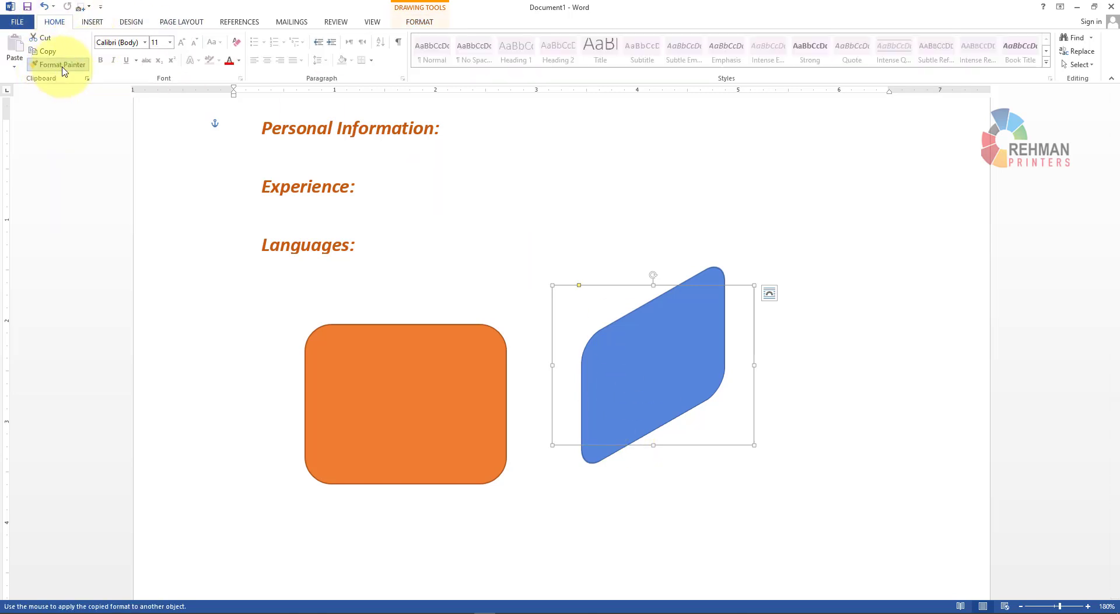
click(418, 380)
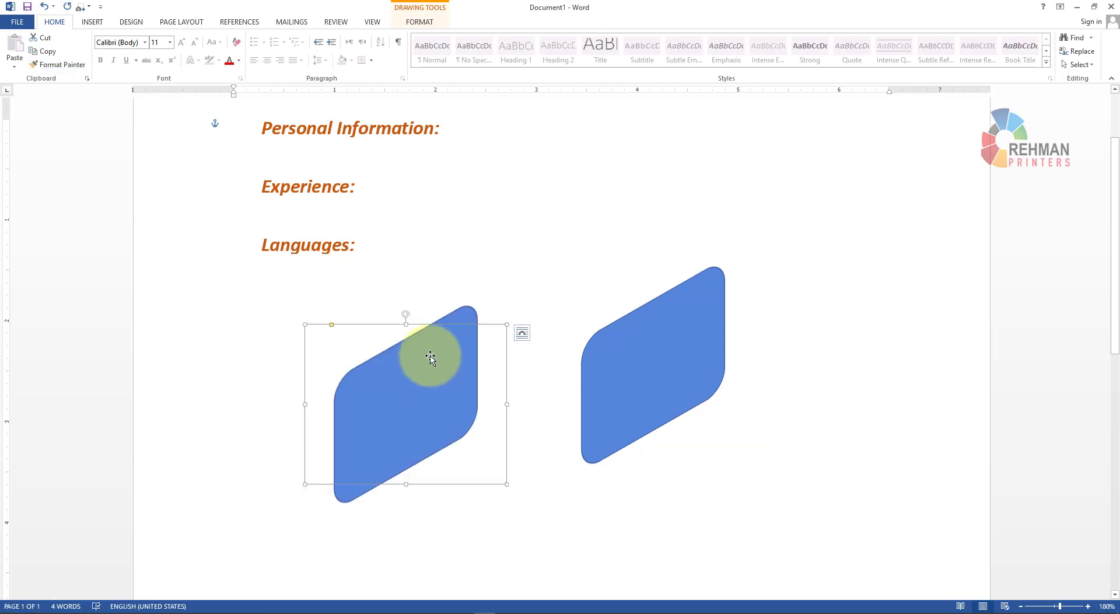
click(681, 331)
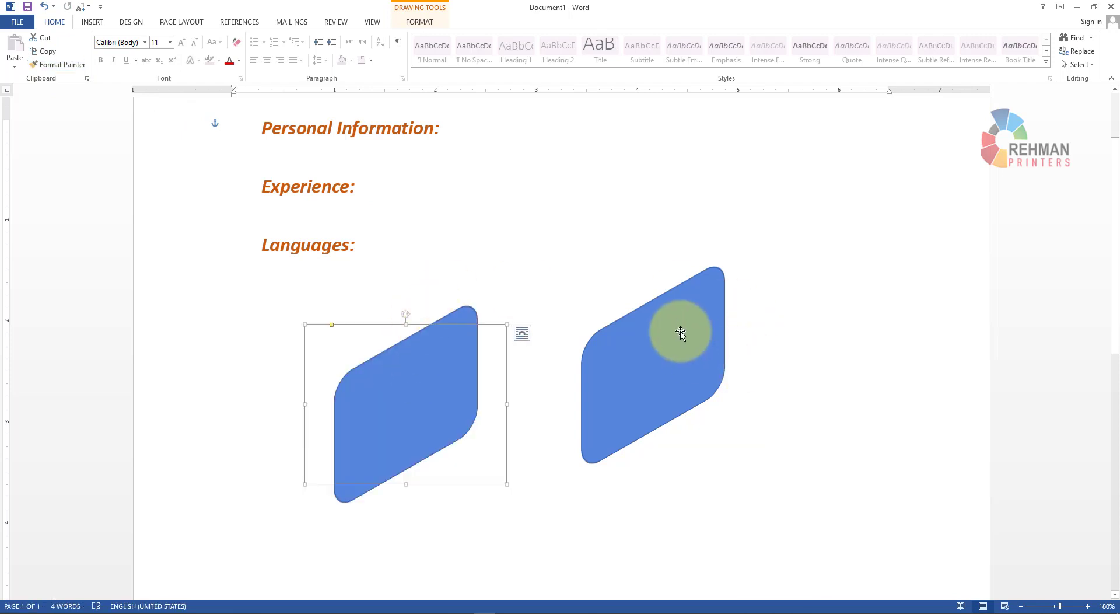
click(455, 351)
scroll(455, 351, up, 2)
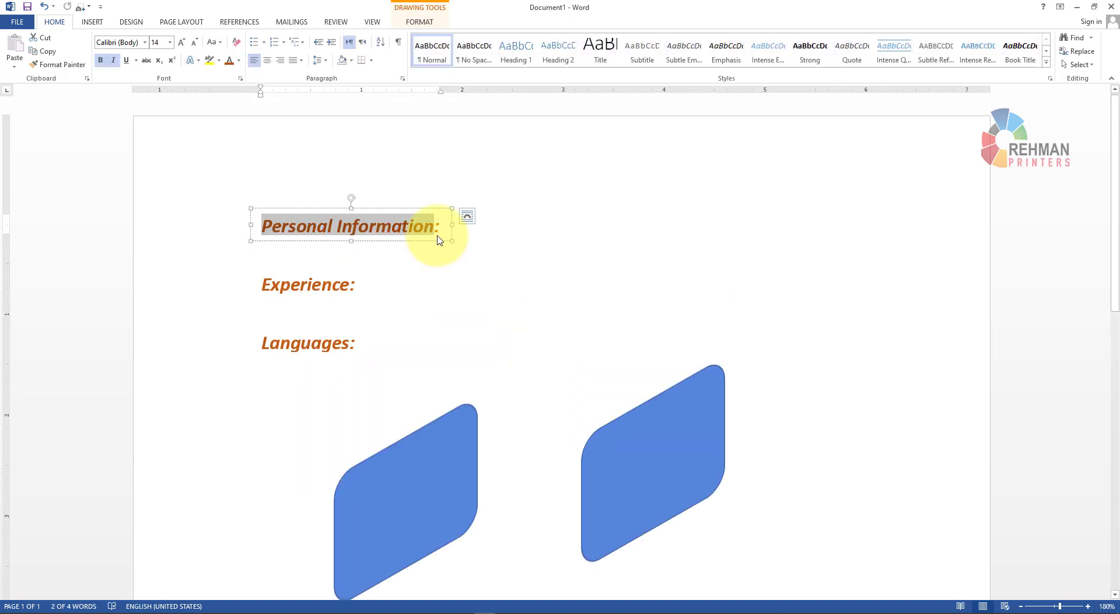
drag(439, 227, 337, 226)
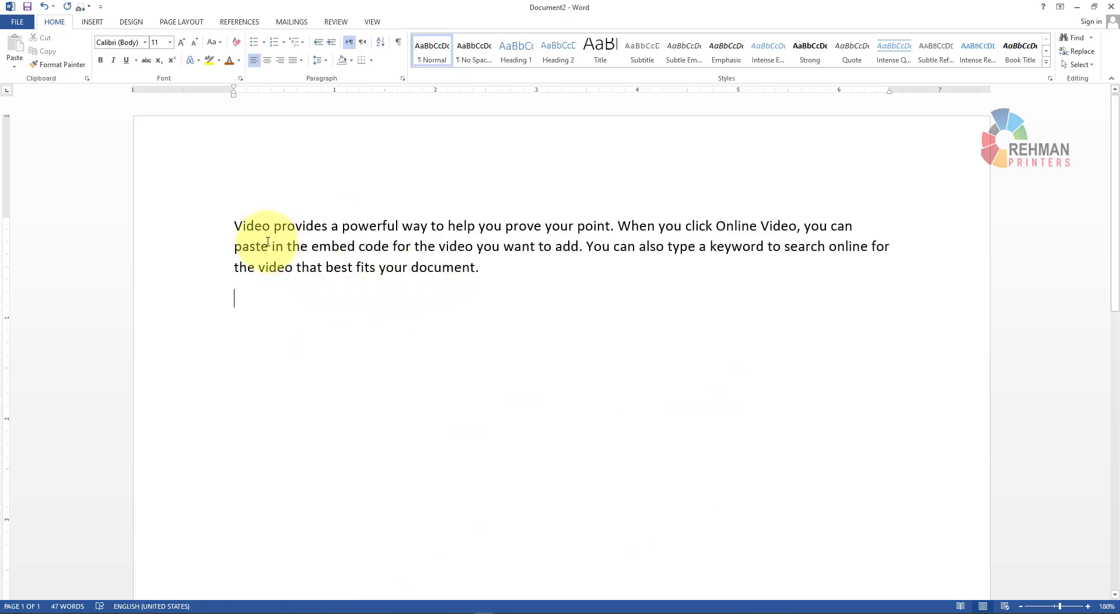
- Make 'Video provides a powerful' red, italic, 14 pt Aldine721 BT
drag(234, 225, 400, 227)
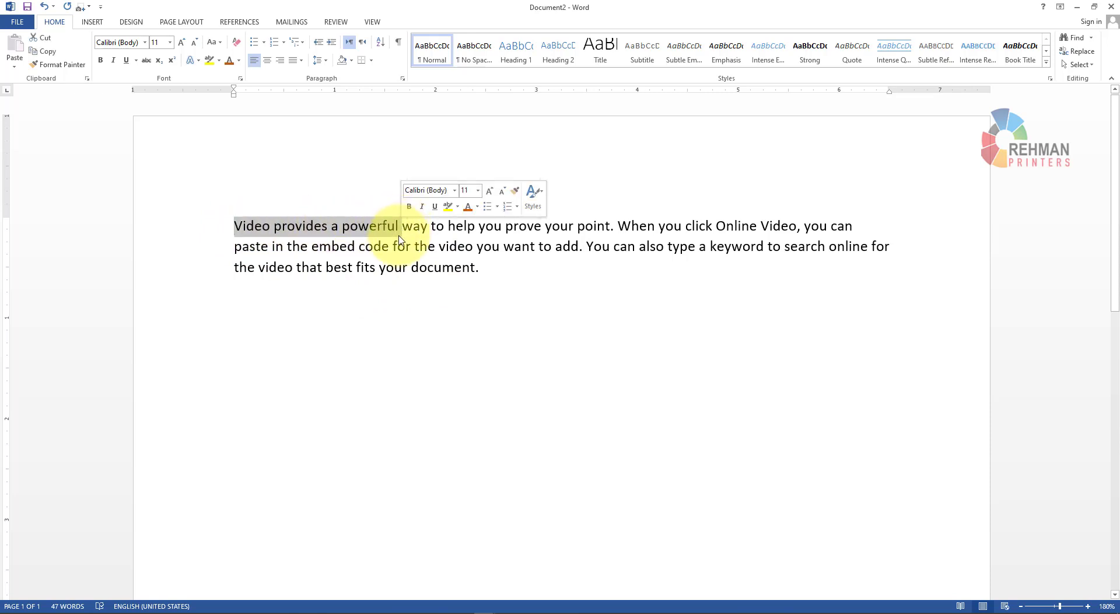
click(144, 42)
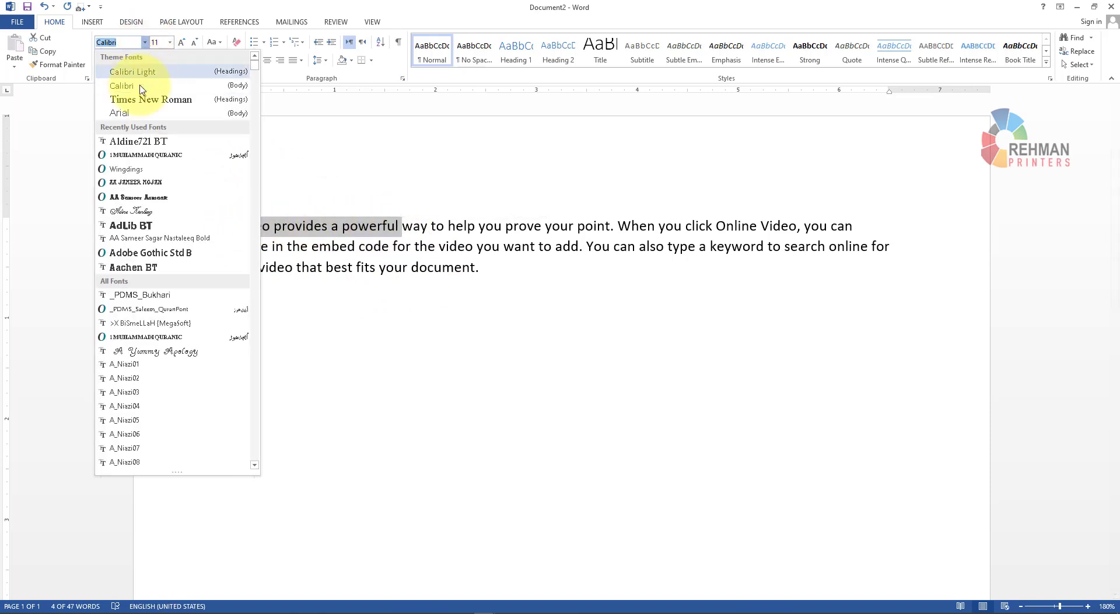
click(143, 142)
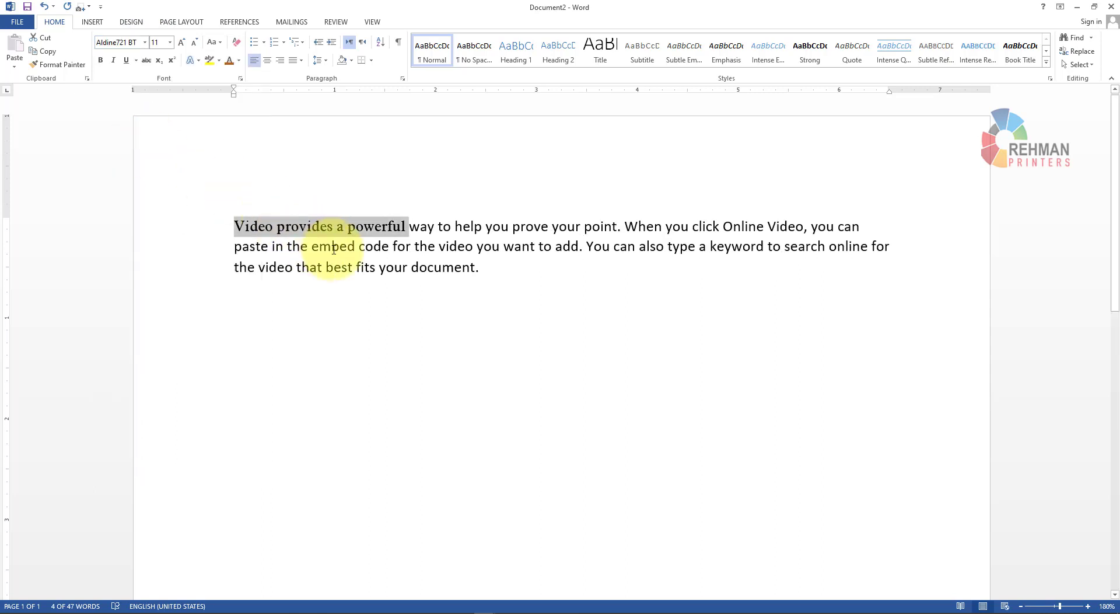
click(239, 61)
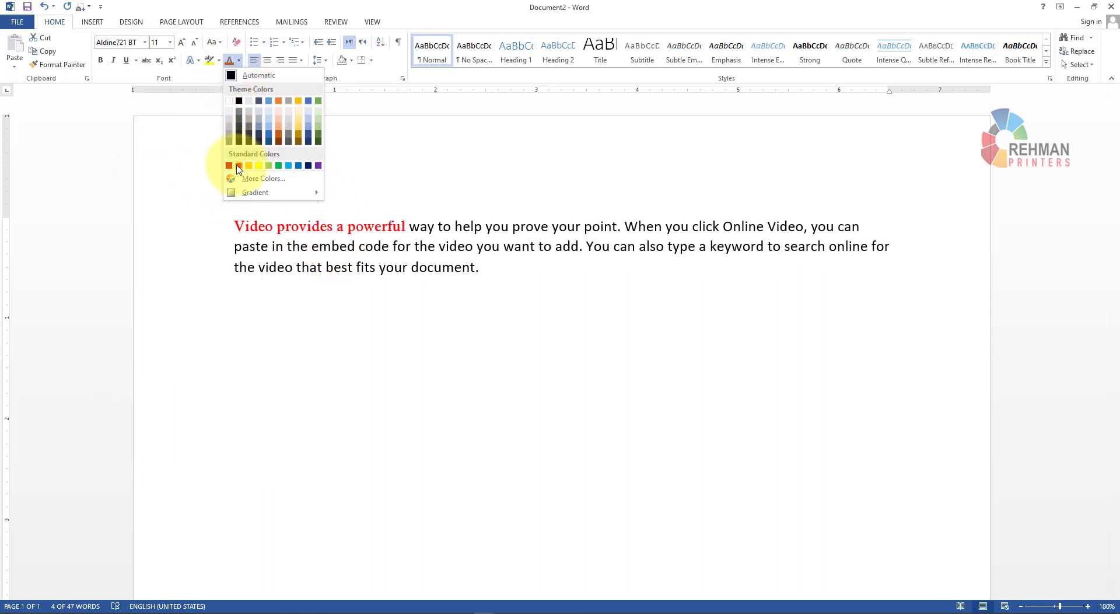
click(239, 162)
key(ctrl+bracketright)
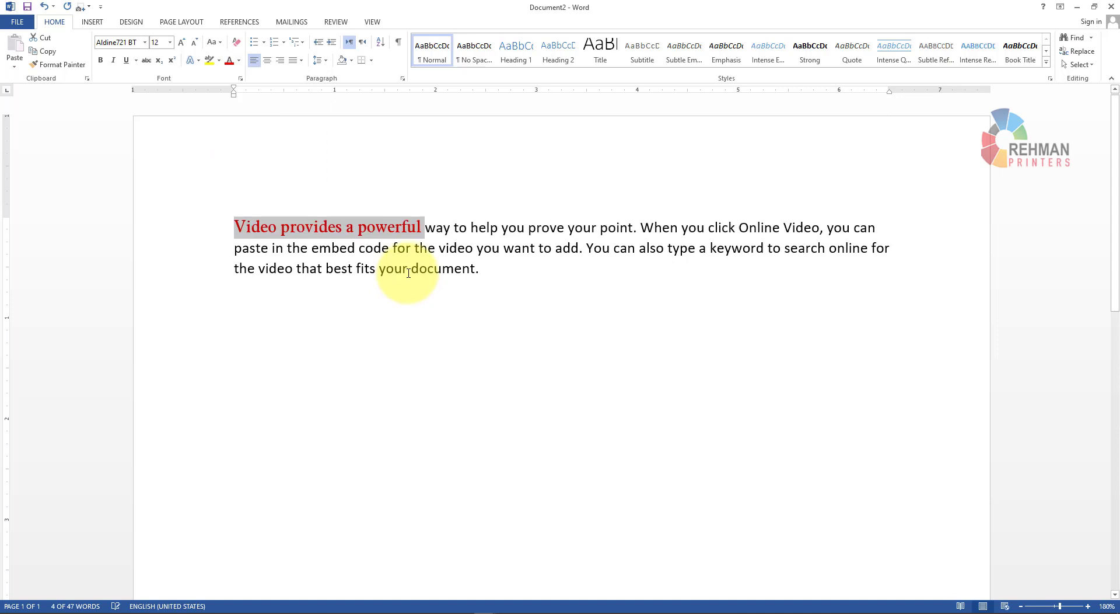
key(ctrl+bracketright)
key(ctrl+bracketright)
key(ctrl+i)
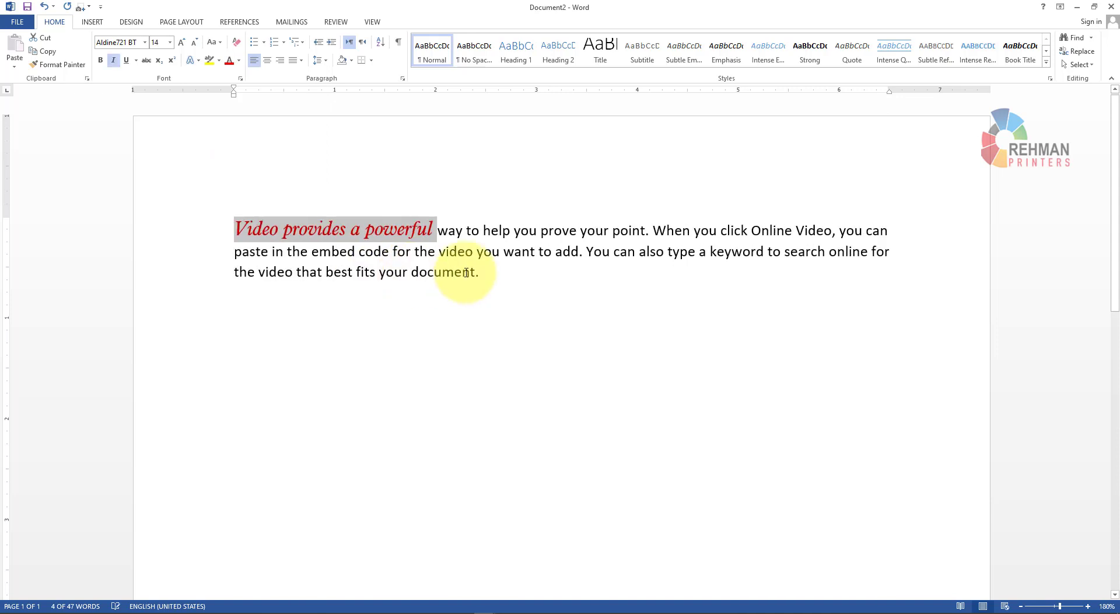
drag(766, 251, 586, 251)
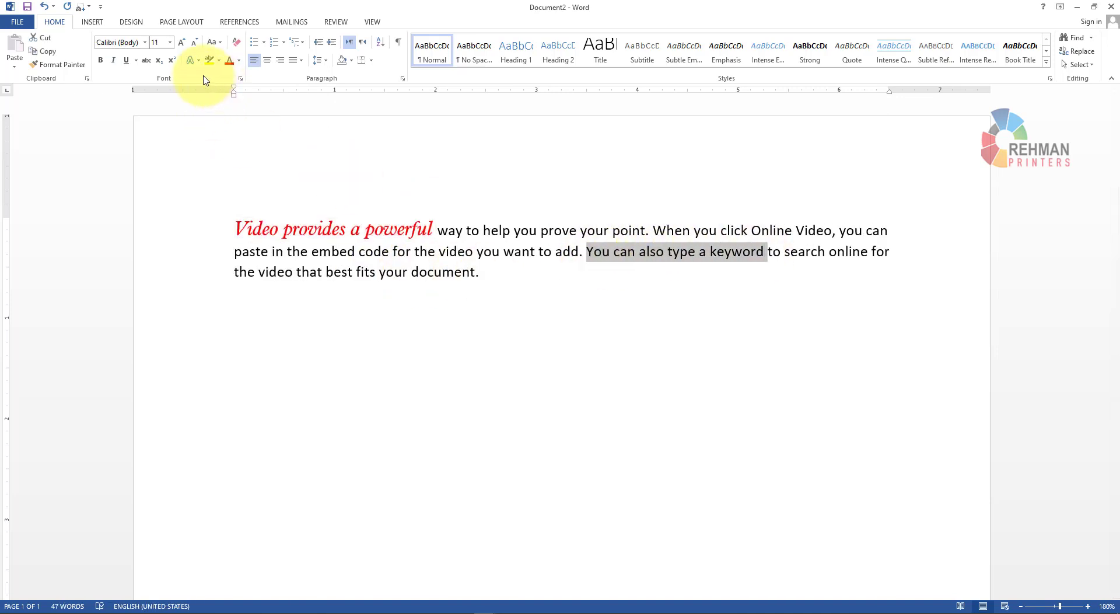
- Make 'You can also type a keyword' blue, bold and 17 pt
click(238, 60)
click(299, 166)
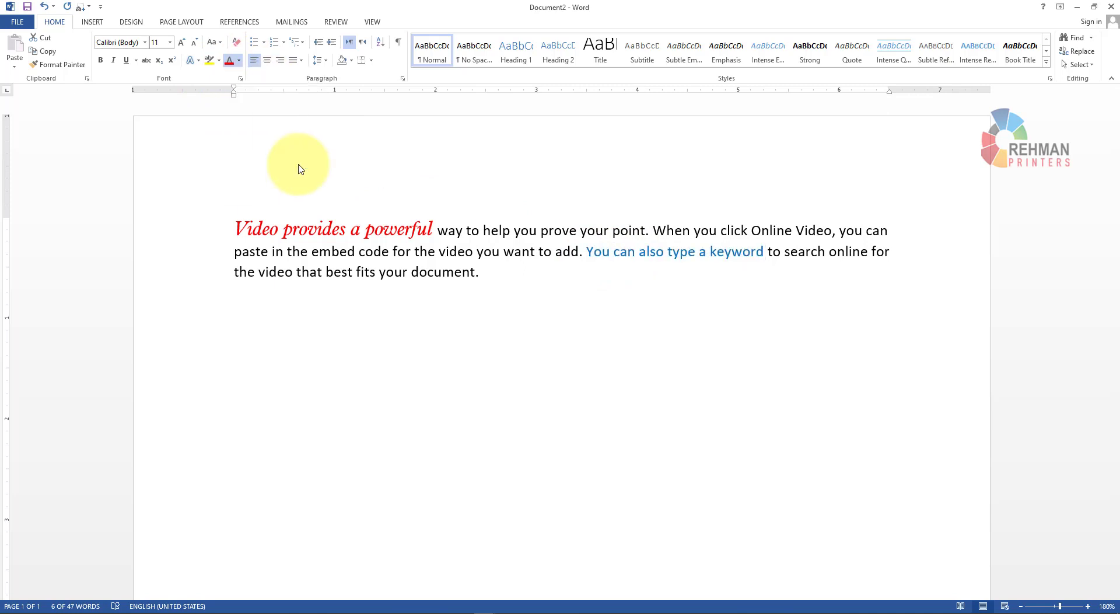
key(ctrl+bracketright)
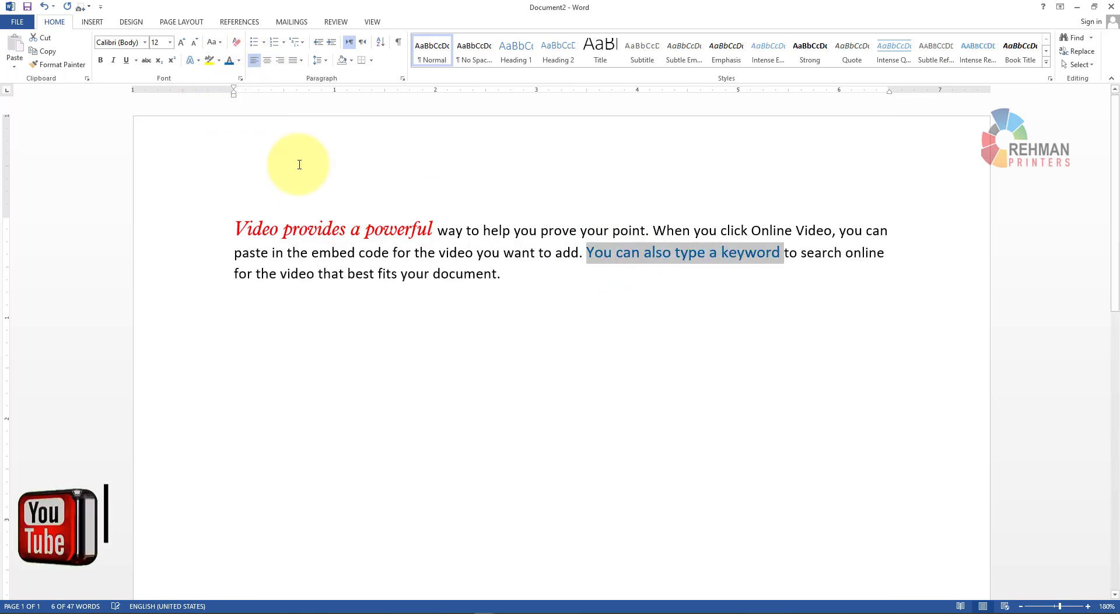
key(ctrl+bracketright)
key(ctrl+bracketright)
key(ctrl+bracketright)
key(ctrl+bracketright)
key(ctrl+bracketright)
key(ctrl+b)
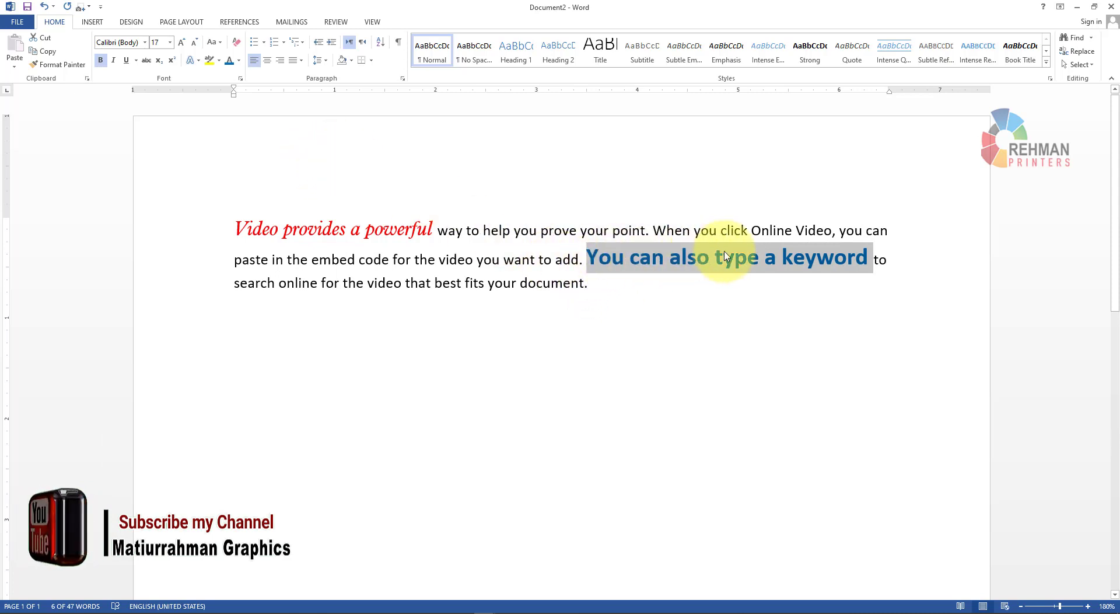
key(ctrl+z)
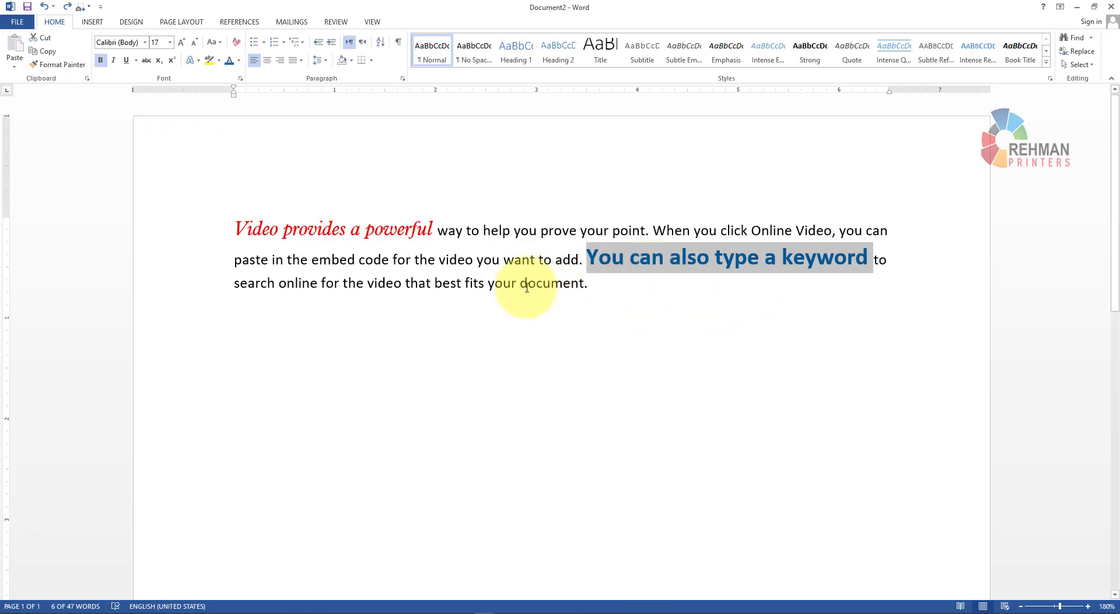
- Paint plain formatting onto 'You can also type a keyword', undo it, then apply Clear All Formatting
drag(520, 285, 405, 285)
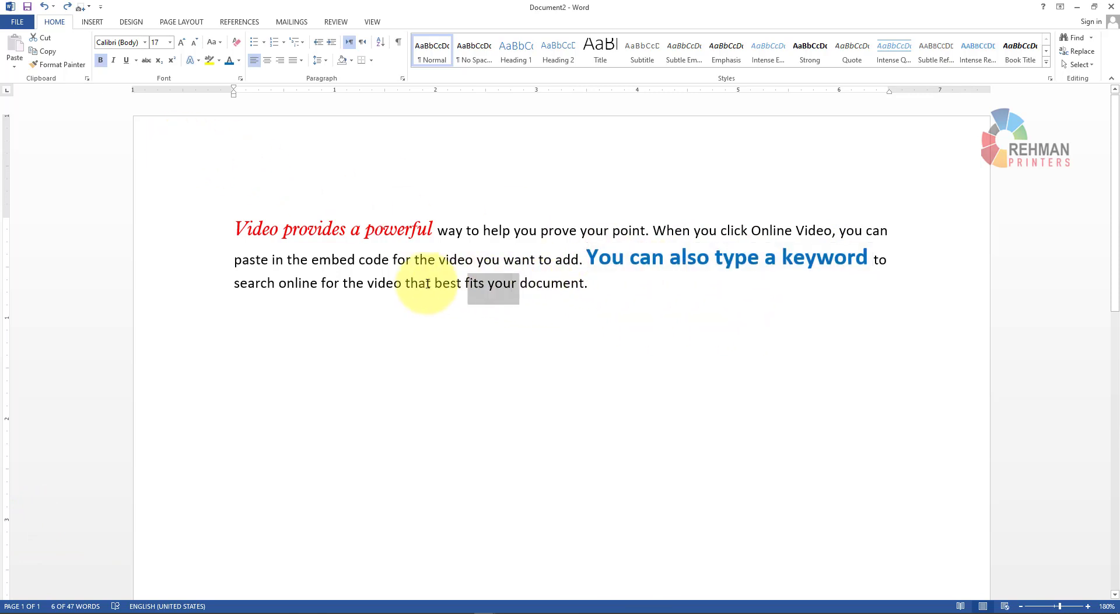
click(61, 65)
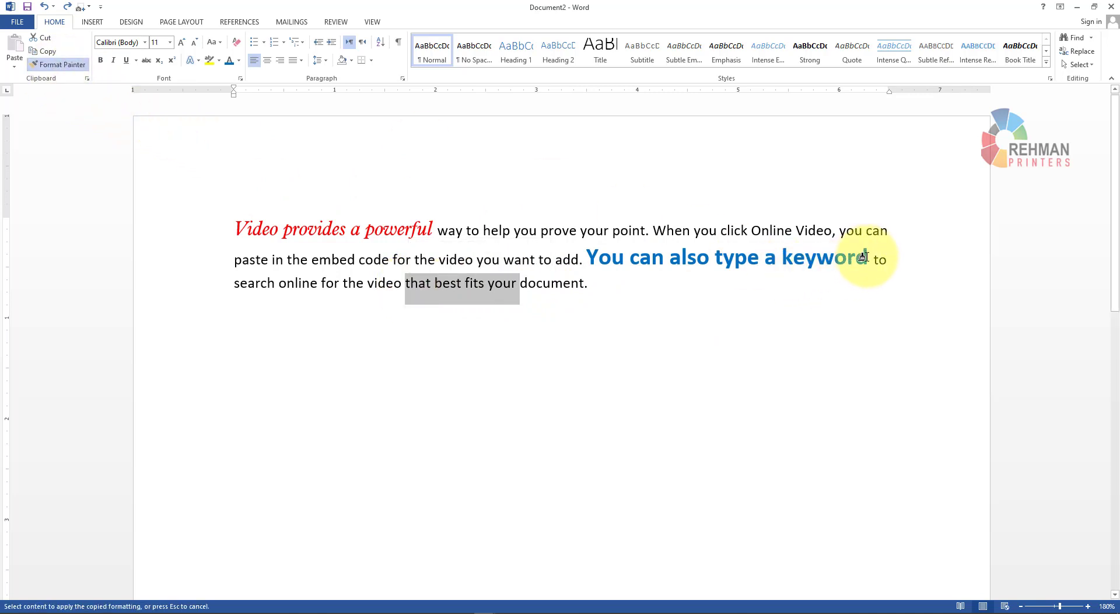
drag(858, 259, 586, 258)
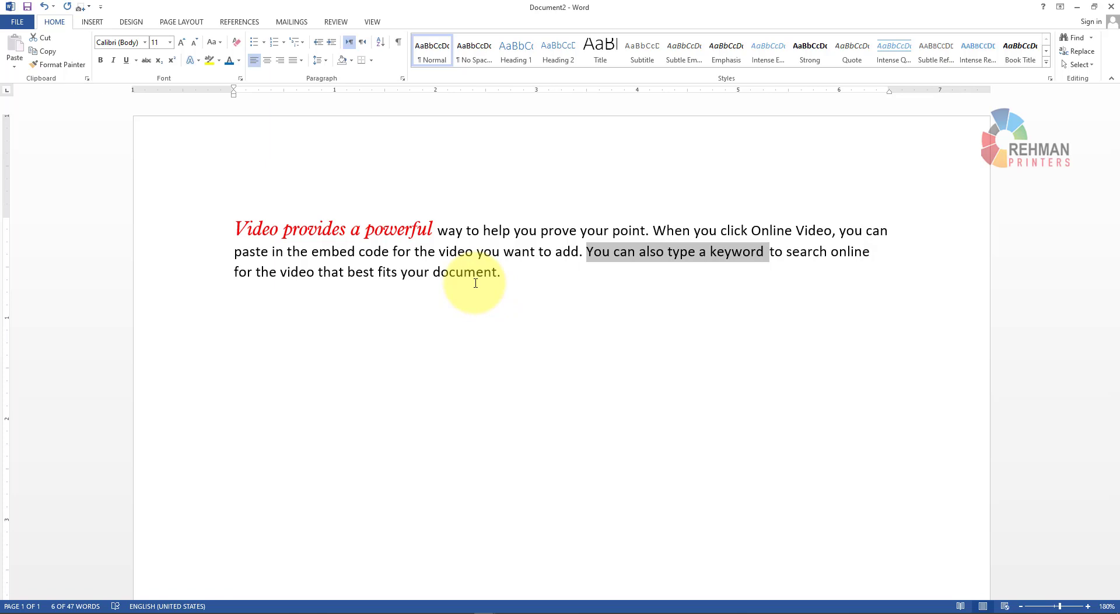
key(ctrl+z)
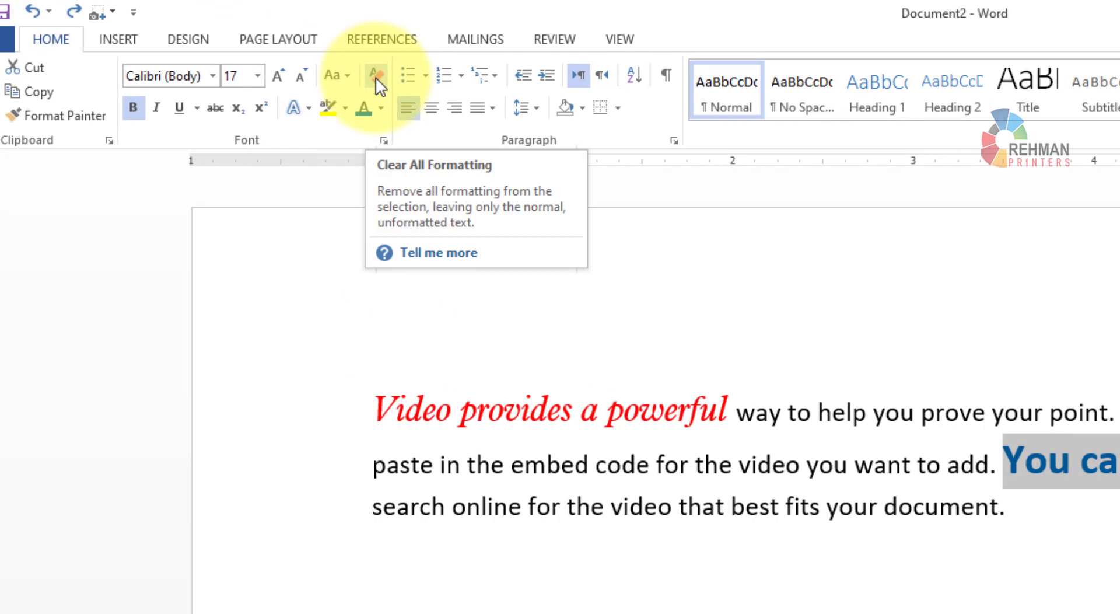
click(376, 77)
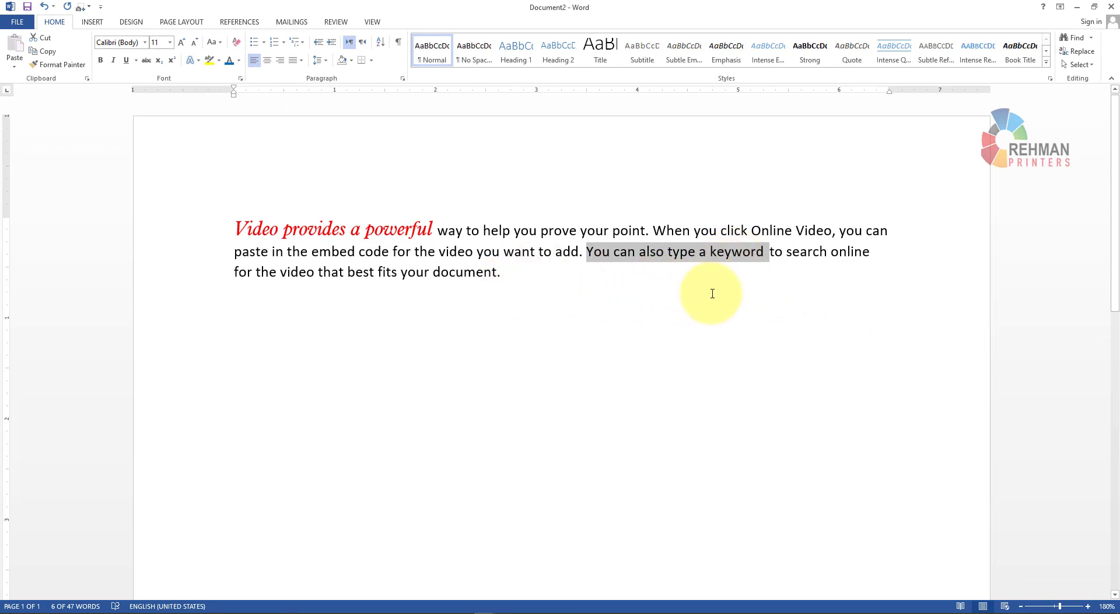
- Undo Clear All Formatting so the keyword phrase is bold blue 17 pt again, then deselect
key(ctrl+z)
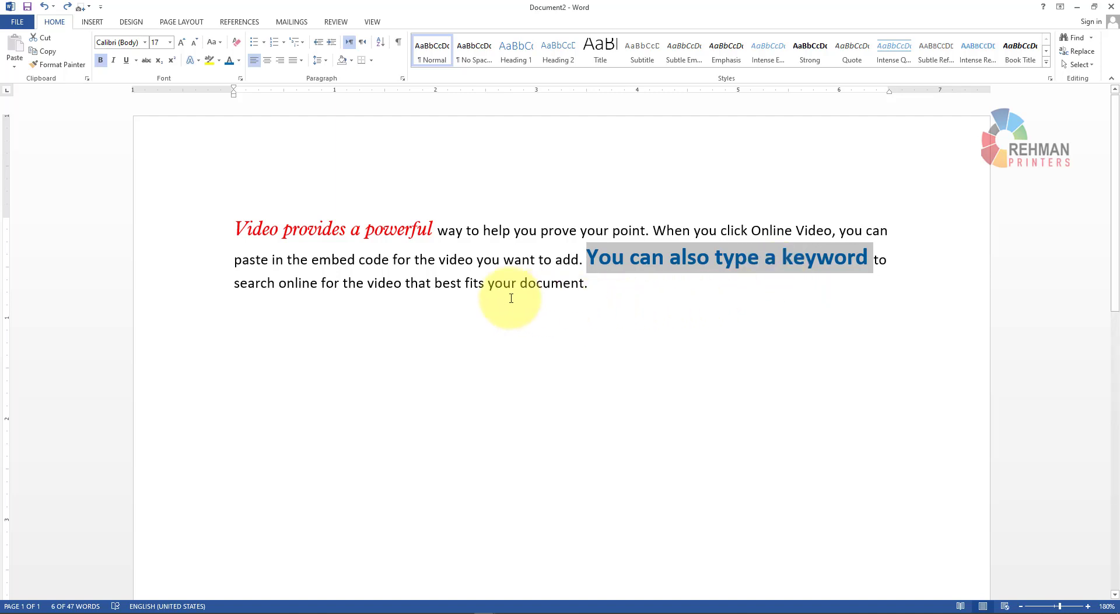
drag(518, 284, 322, 286)
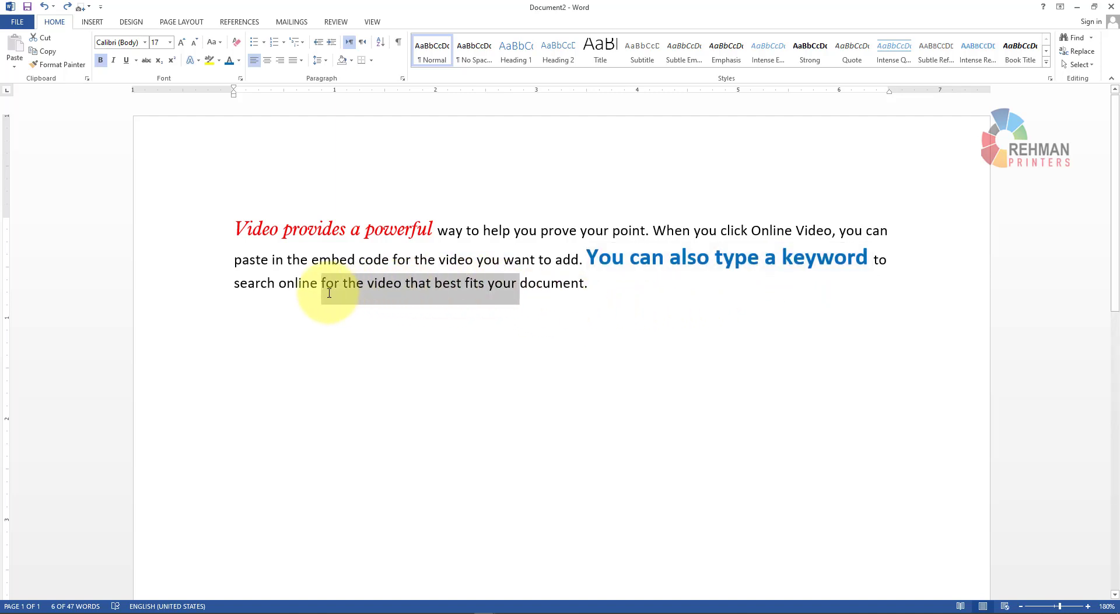
click(606, 292)
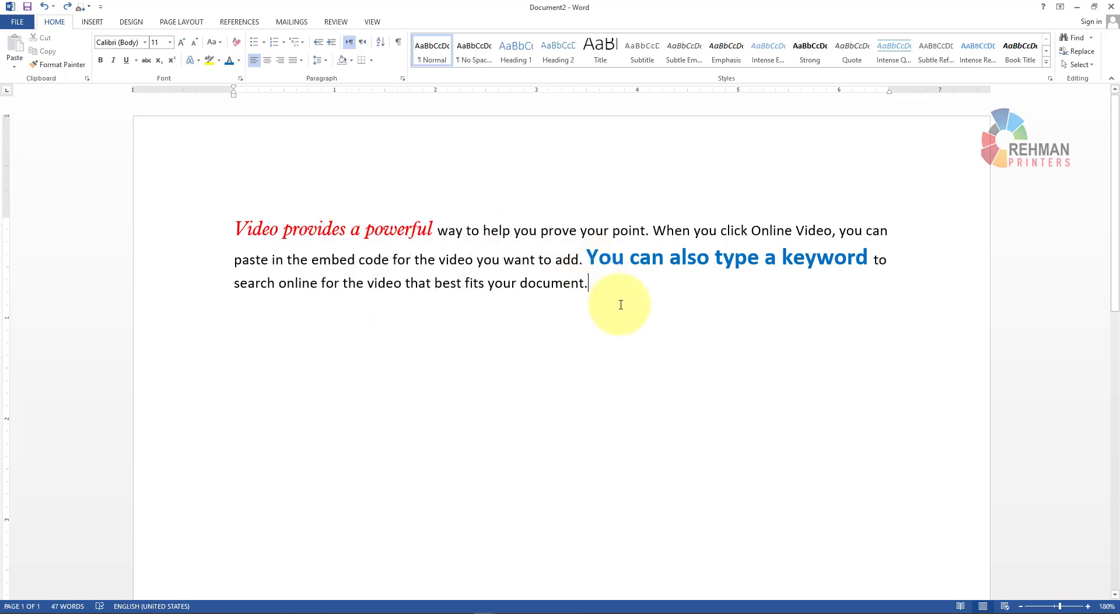
- Select the entire sample paragraph and apply Clear All Formatting, leaving plain 11 pt Calibri
drag(620, 304, 288, 226)
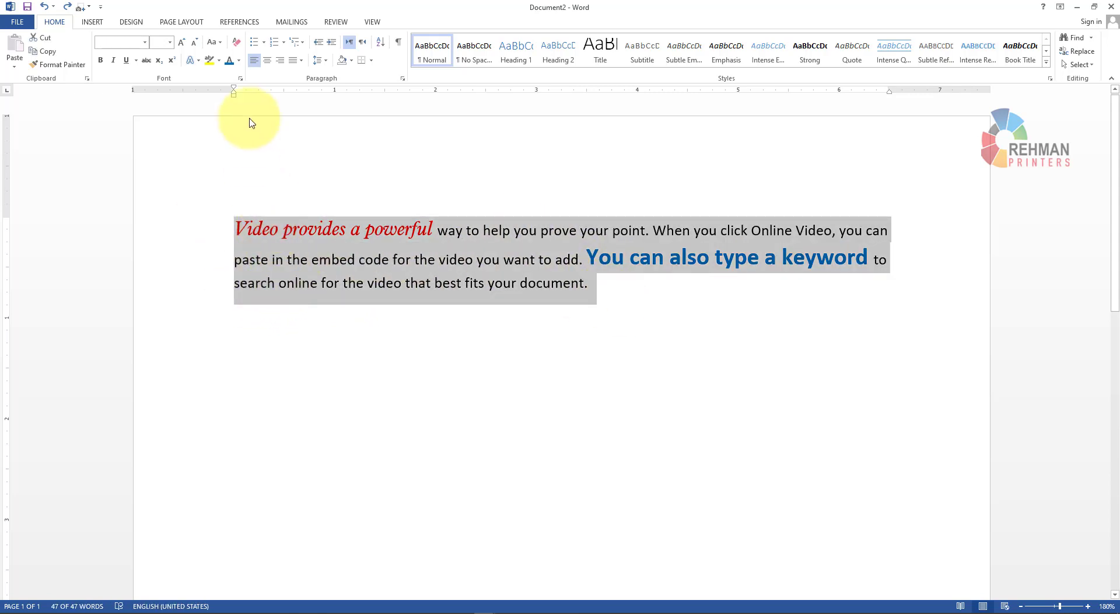
click(236, 43)
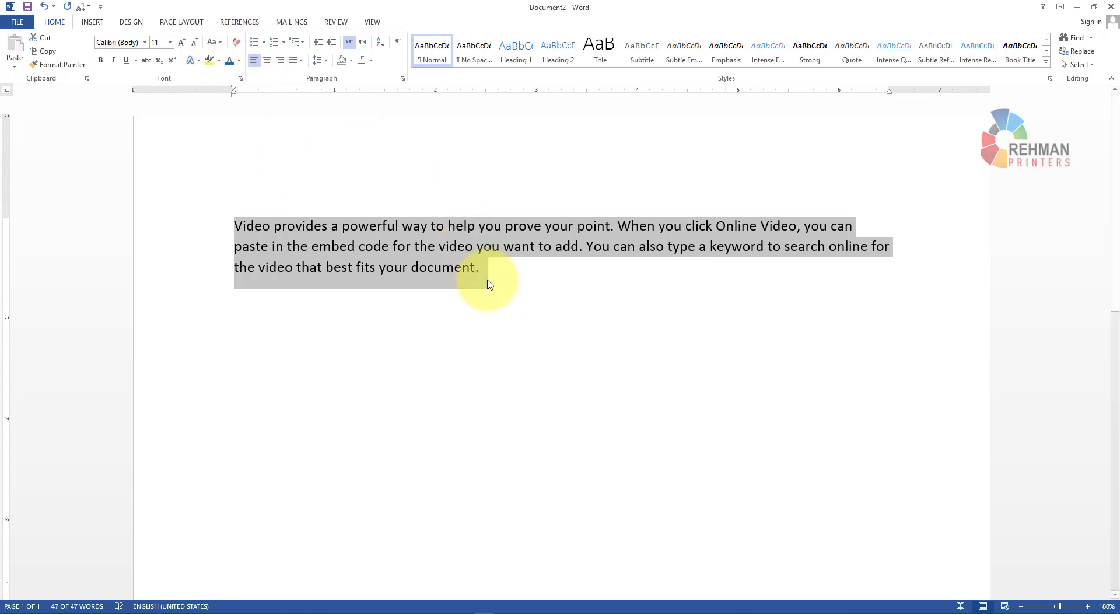
click(508, 281)
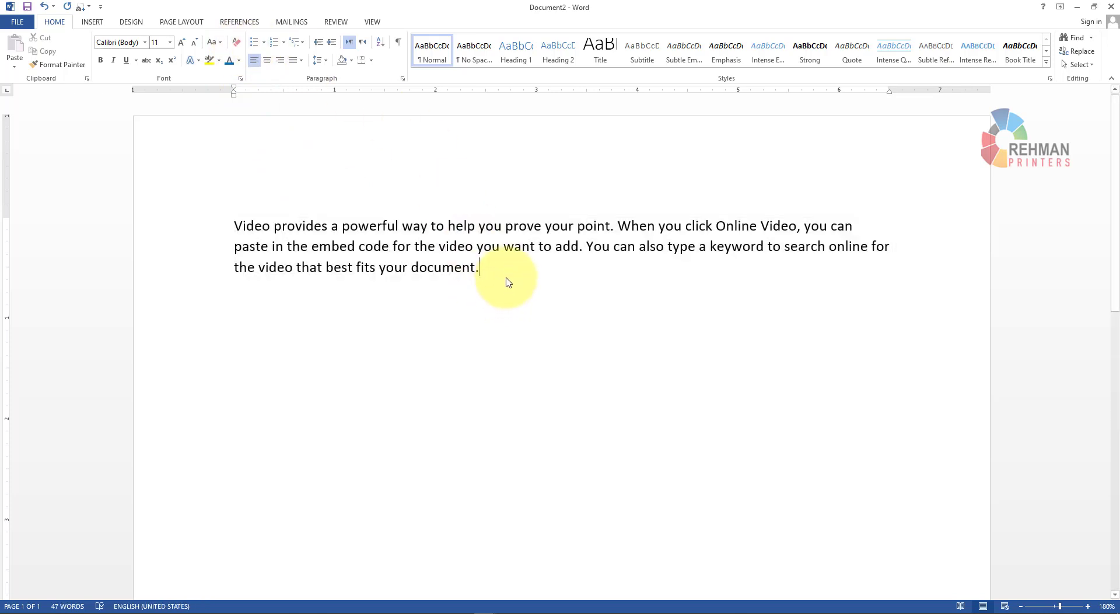